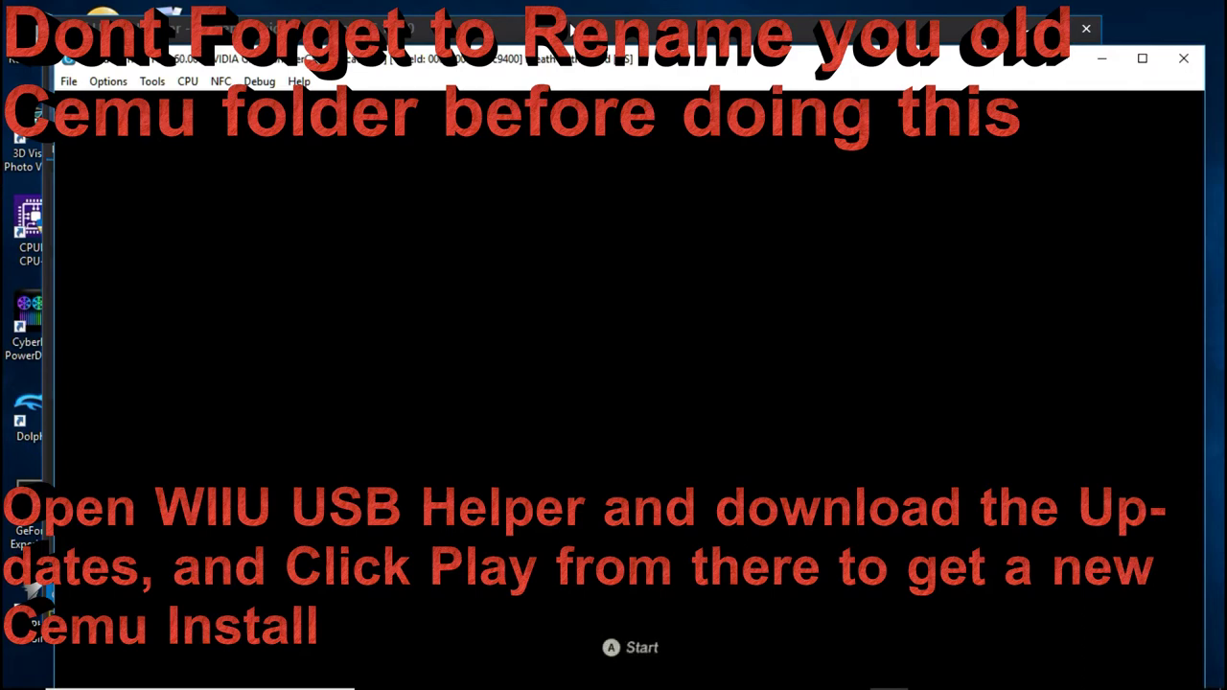
Look through the Champions' Ballad and Master Trials content descriptions in Breath of the Wild.
{"action": "left_click", "coordinate": [107, 81]}
{"action": "left_click", "coordinate": [84, 285]}
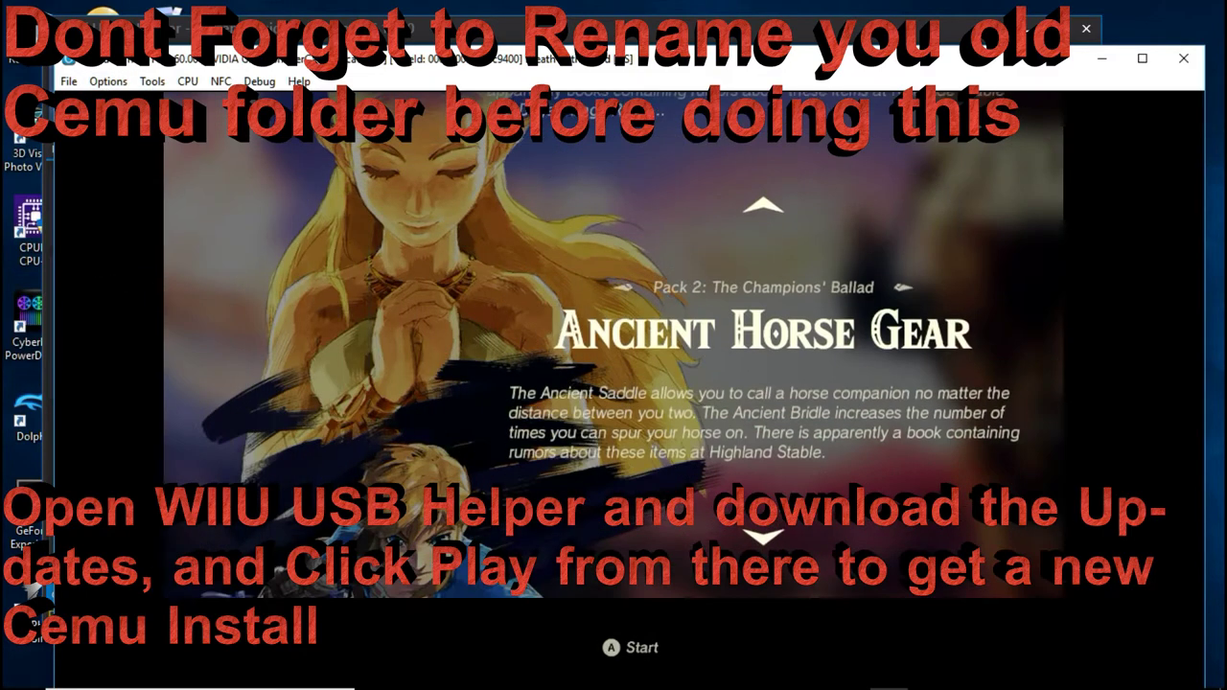
{"action": "key", "text": "Down"}
{"action": "key", "text": "Up"}
{"action": "key", "text": "Up"}
{"action": "key", "text": "Up"}
{"action": "key", "text": "Up"}
{"action": "key", "text": "Up"}
{"action": "key", "text": "Up"}
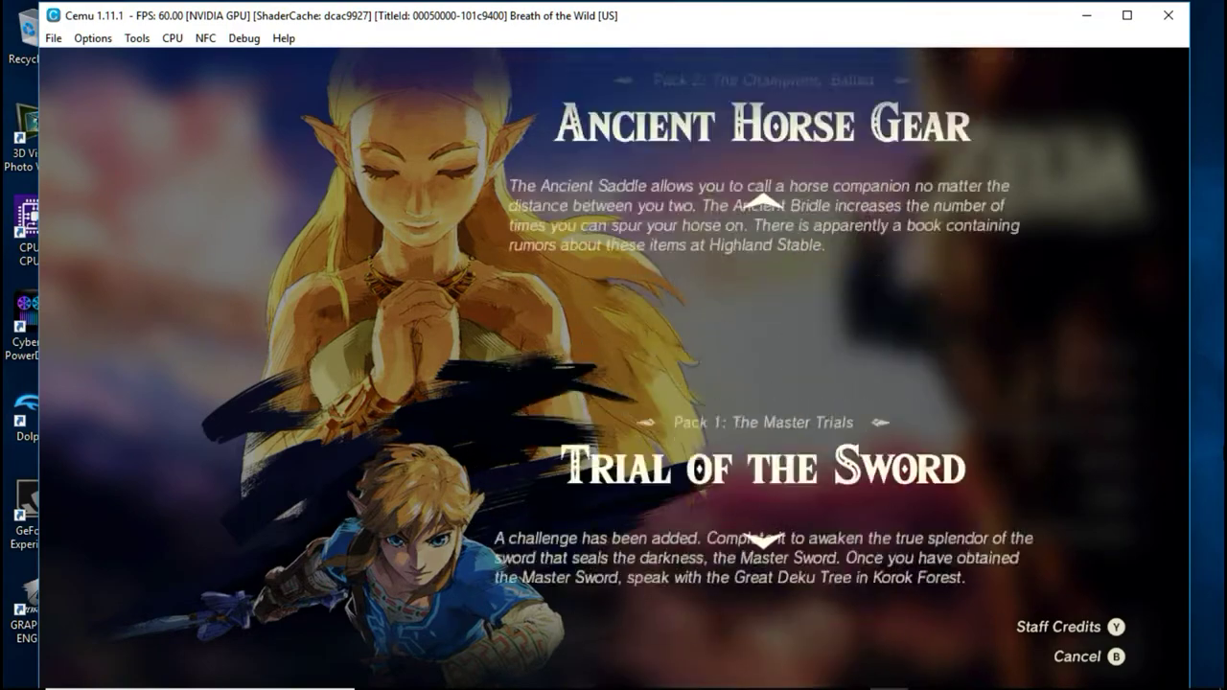
{"action": "key", "text": "Escape"}
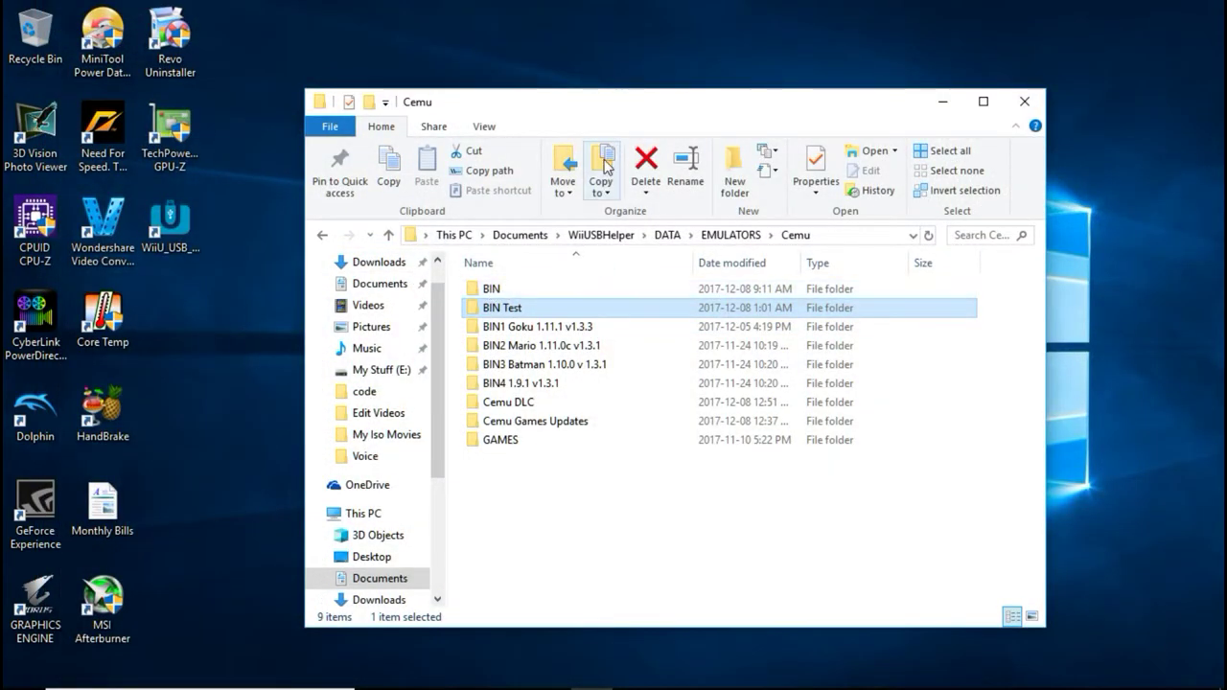
Open the BIN and BIN Test folders in separate File Explorer windows and arrange them side by side.
{"action": "left_click", "coordinate": [983, 100]}
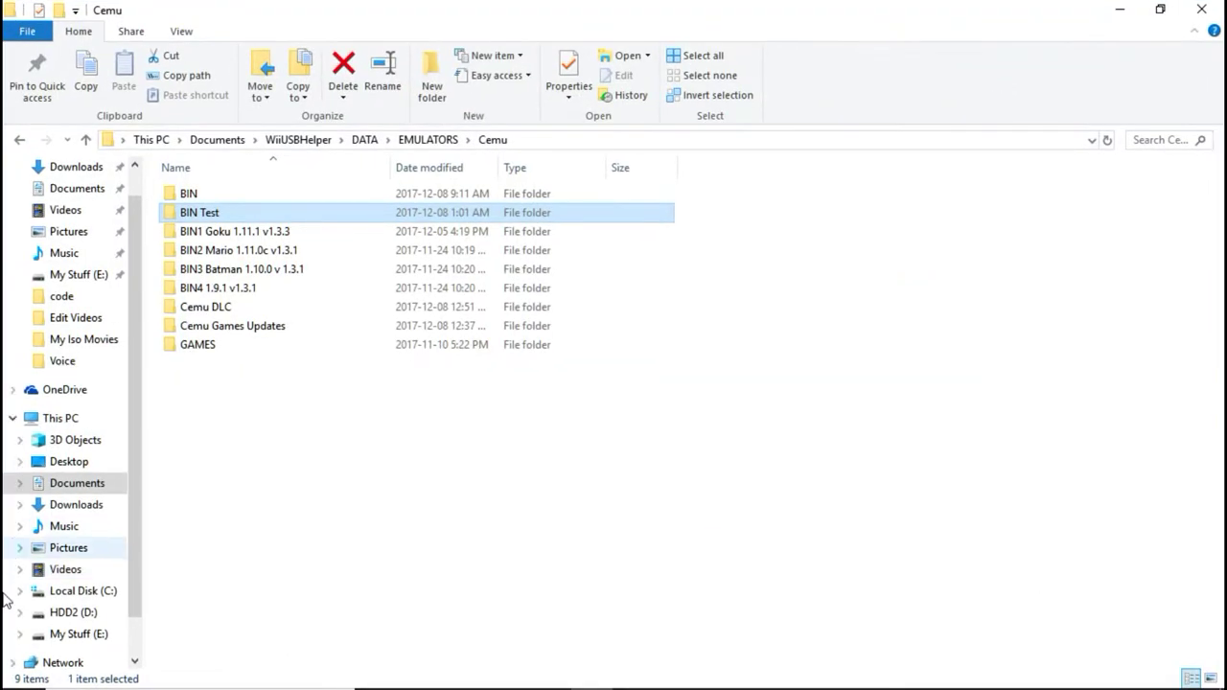
{"action": "right_click", "coordinate": [212, 217]}
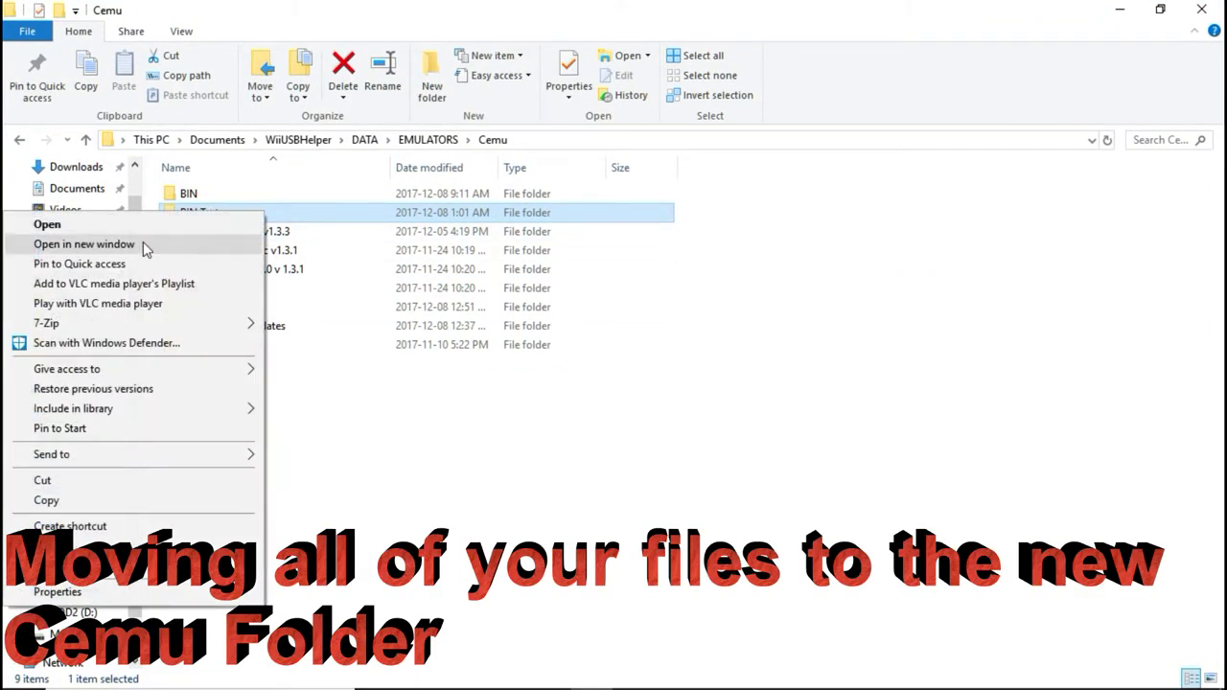
{"action": "left_click", "coordinate": [84, 244]}
{"action": "double_click", "coordinate": [186, 195]}
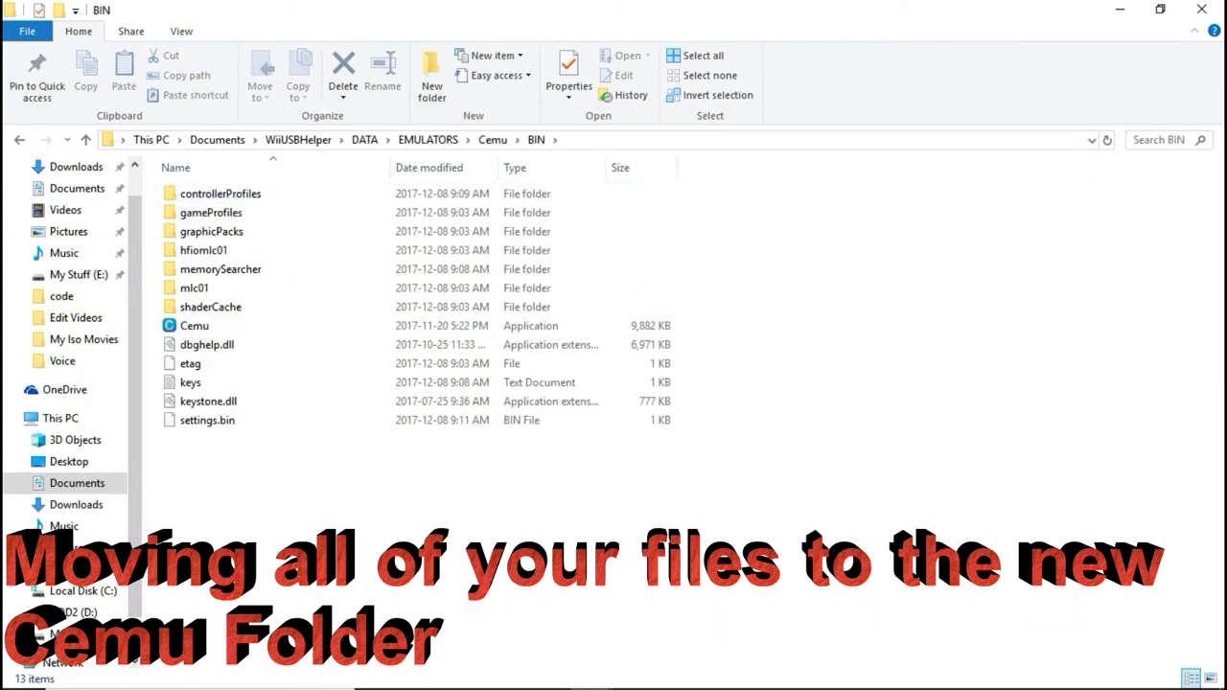
{"action": "key", "text": "super+Left"}
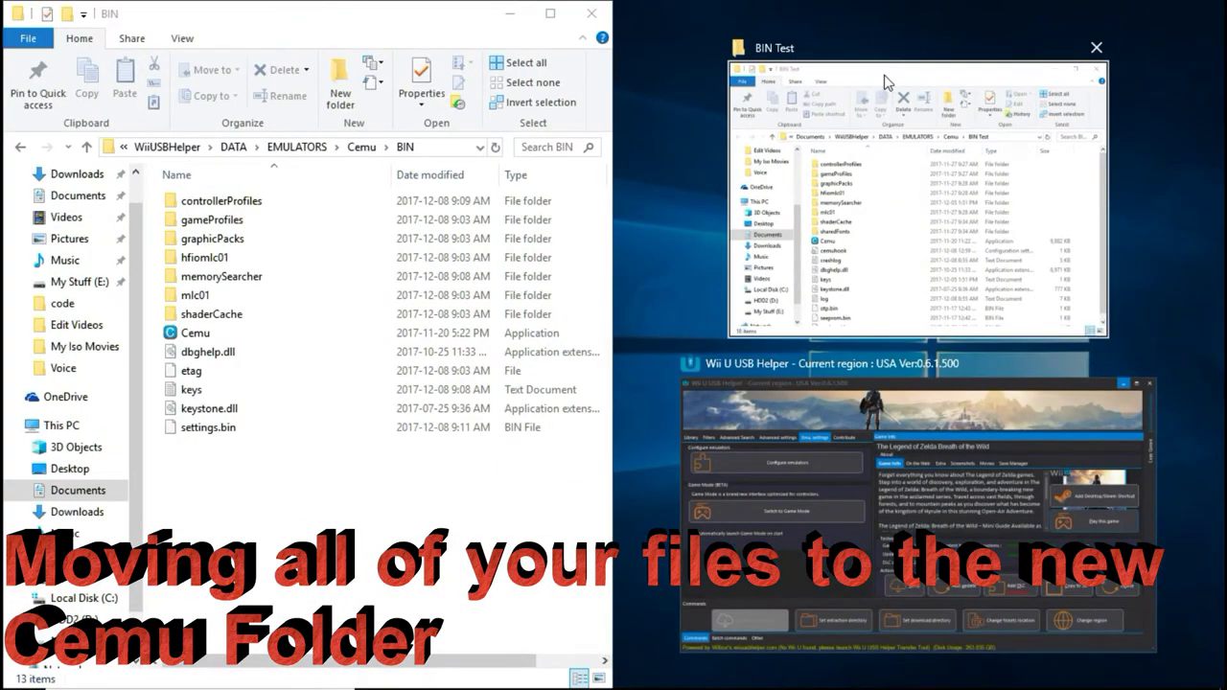
{"action": "left_click", "coordinate": [884, 81]}
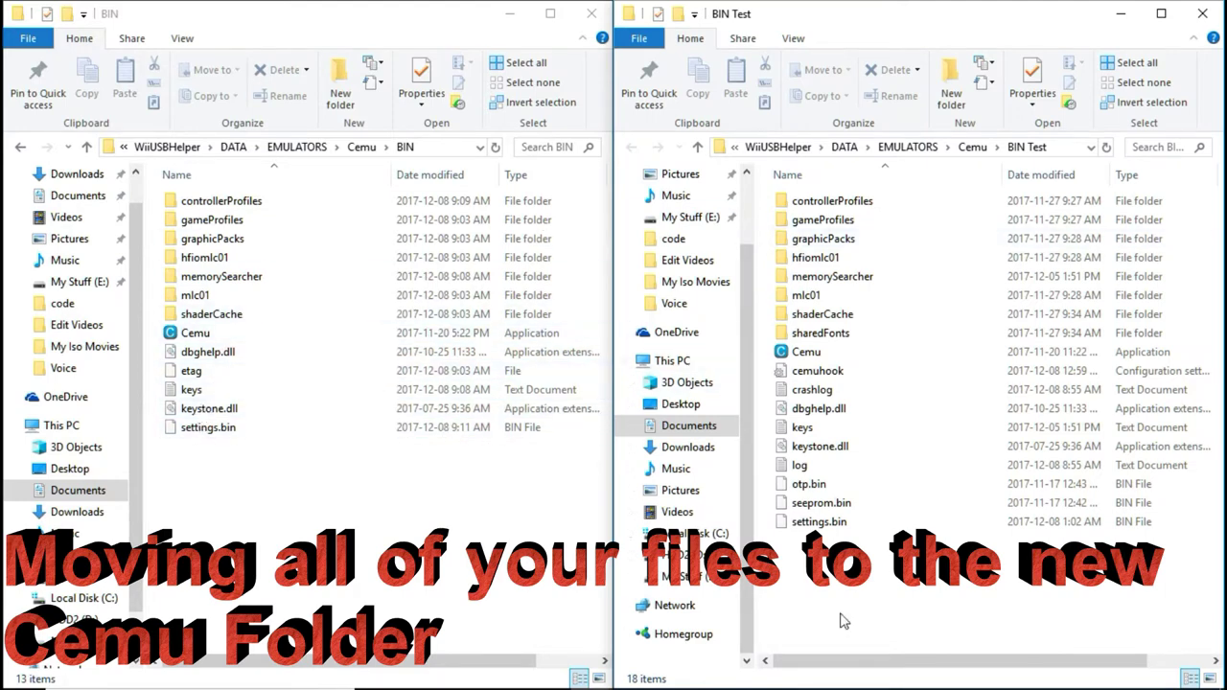
Move seeprom.bin and otp.bin from the BIN Test folder into the BIN folder.
{"action": "left_click_drag", "start_coordinate": [823, 537], "coordinate": [815, 522]}
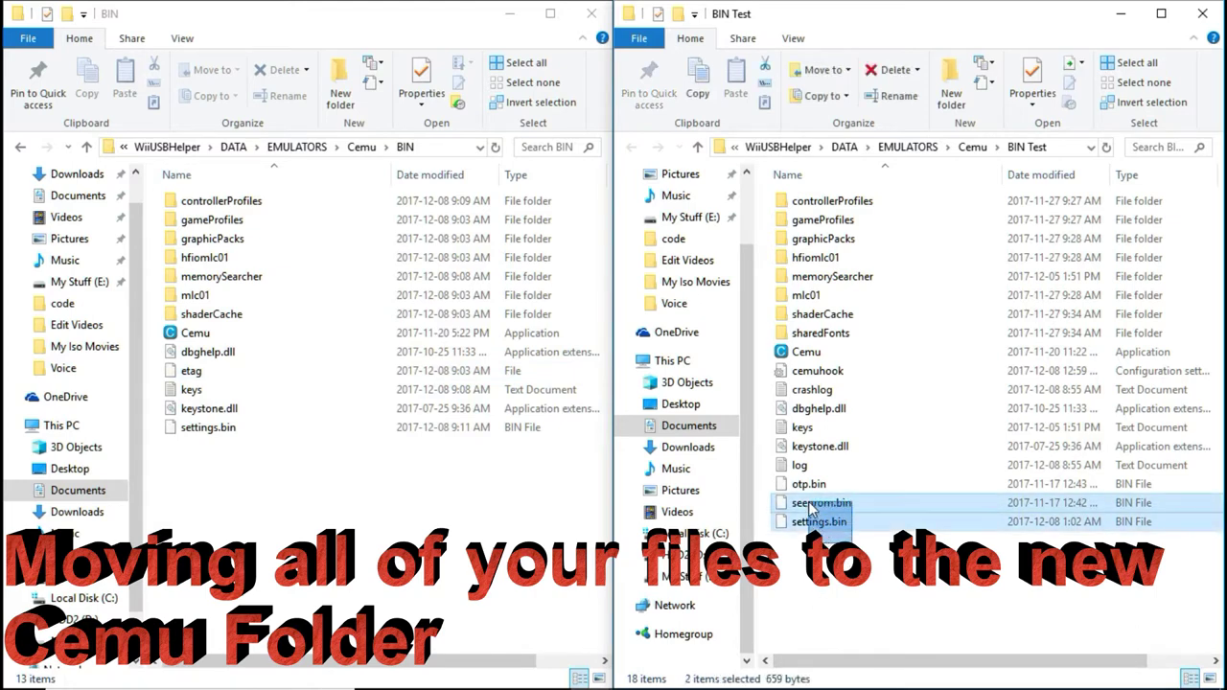
{"action": "left_click_drag", "start_coordinate": [767, 479], "coordinate": [347, 510]}
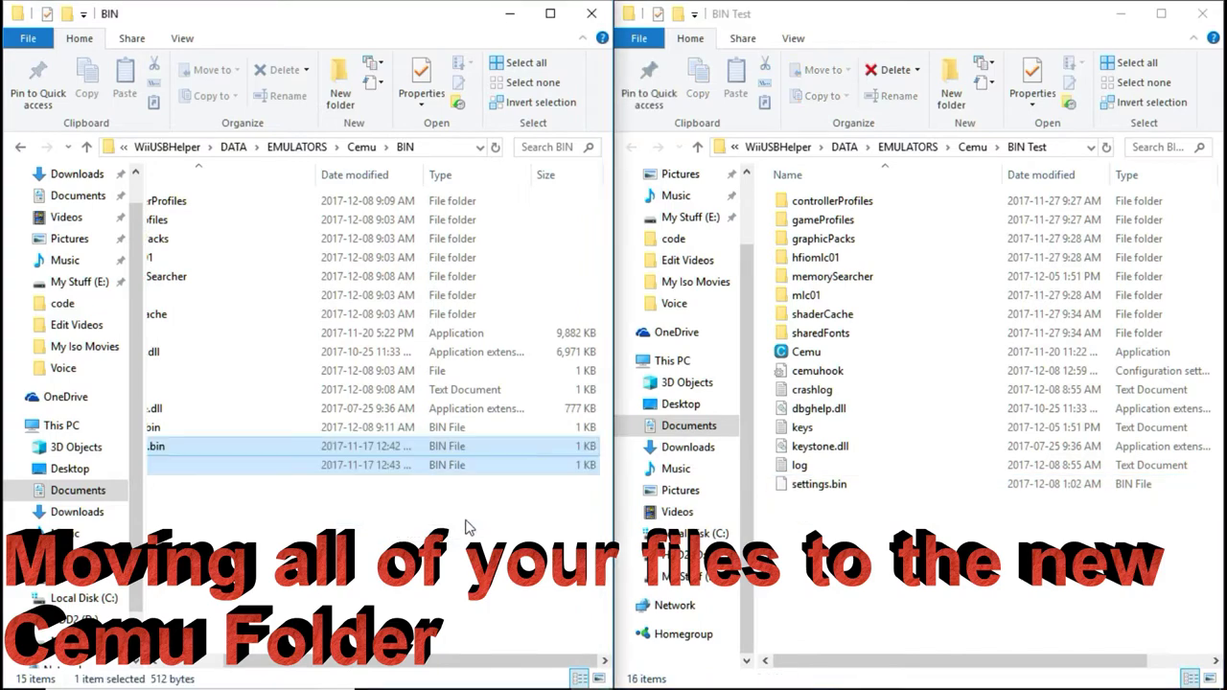
{"action": "left_click_drag", "start_coordinate": [489, 671], "coordinate": [317, 606]}
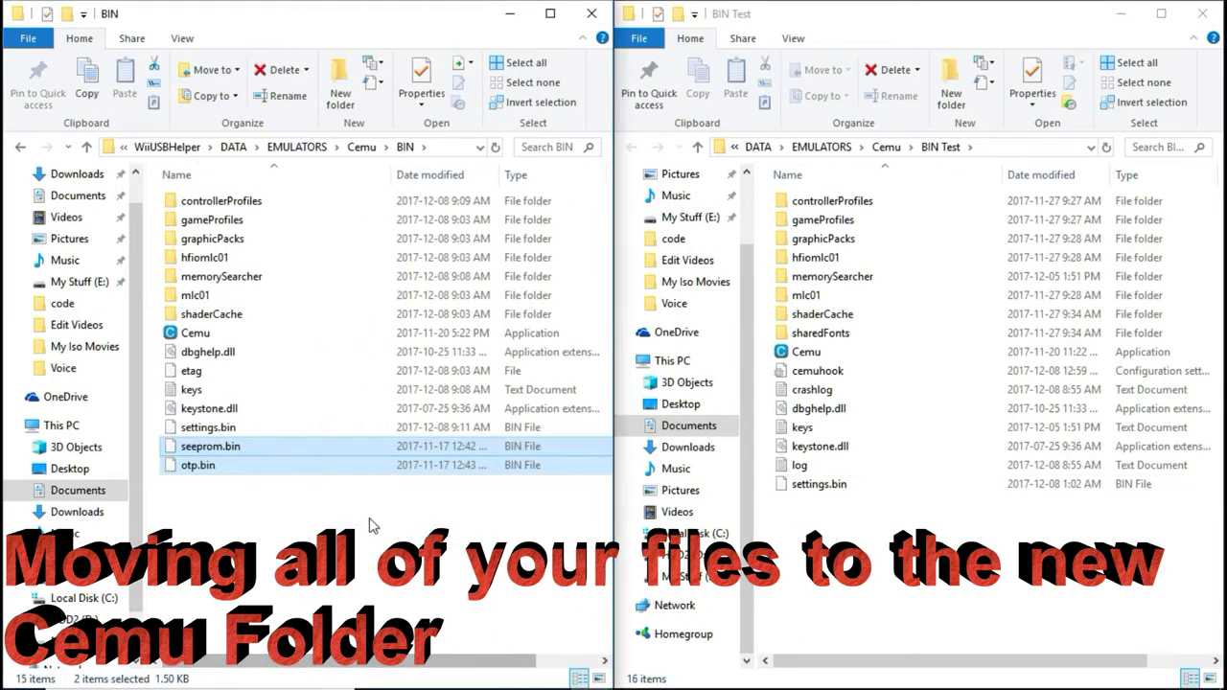
Check the contents of BIN Test's sharedFonts folder and move that folder into BIN.
{"action": "double_click", "coordinate": [843, 333]}
{"action": "double_click", "coordinate": [328, 318]}
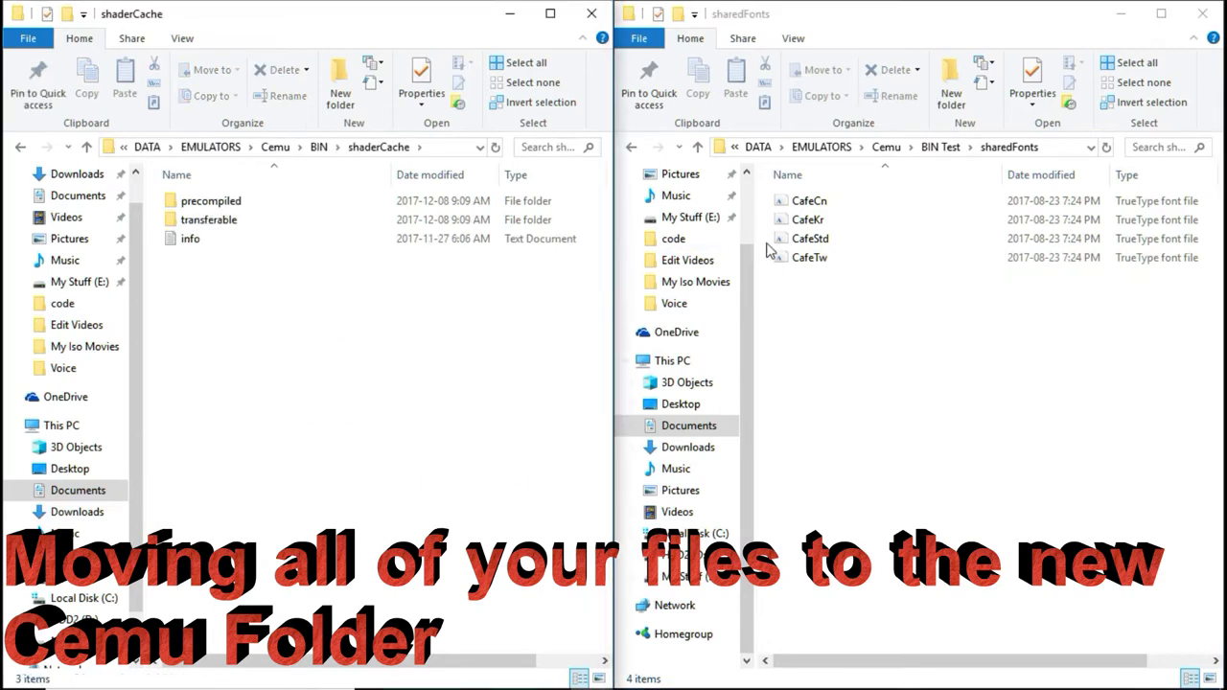
{"action": "left_click", "coordinate": [86, 147]}
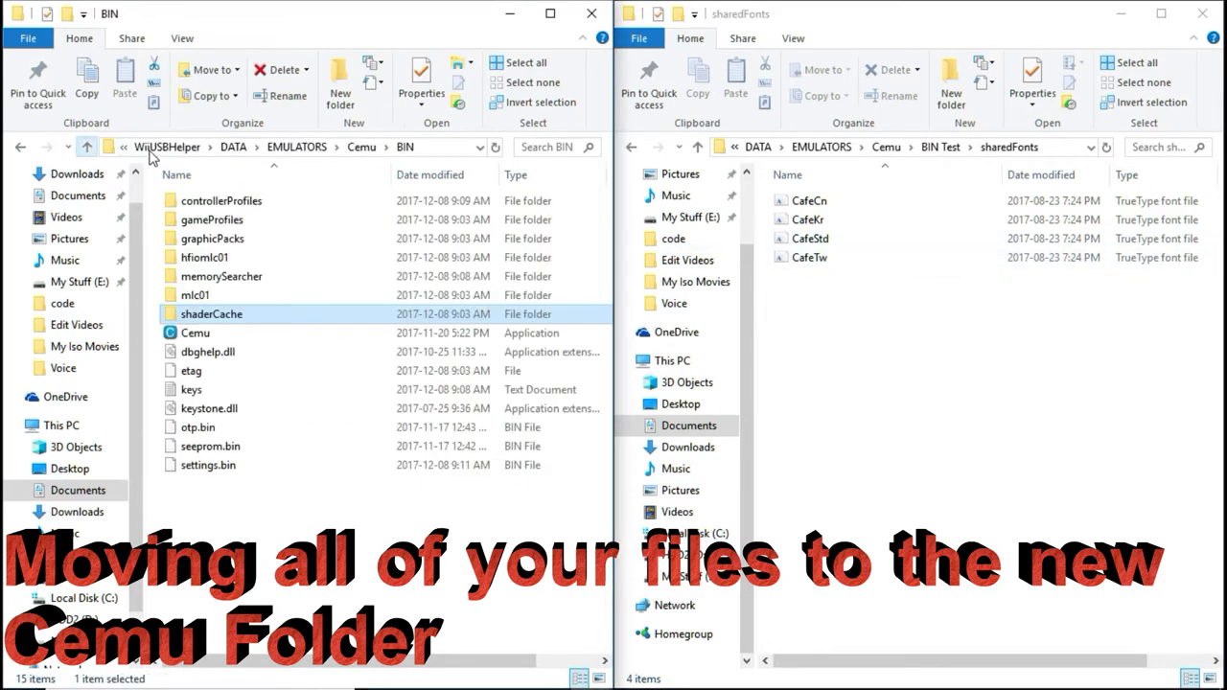
{"action": "left_click", "coordinate": [696, 147]}
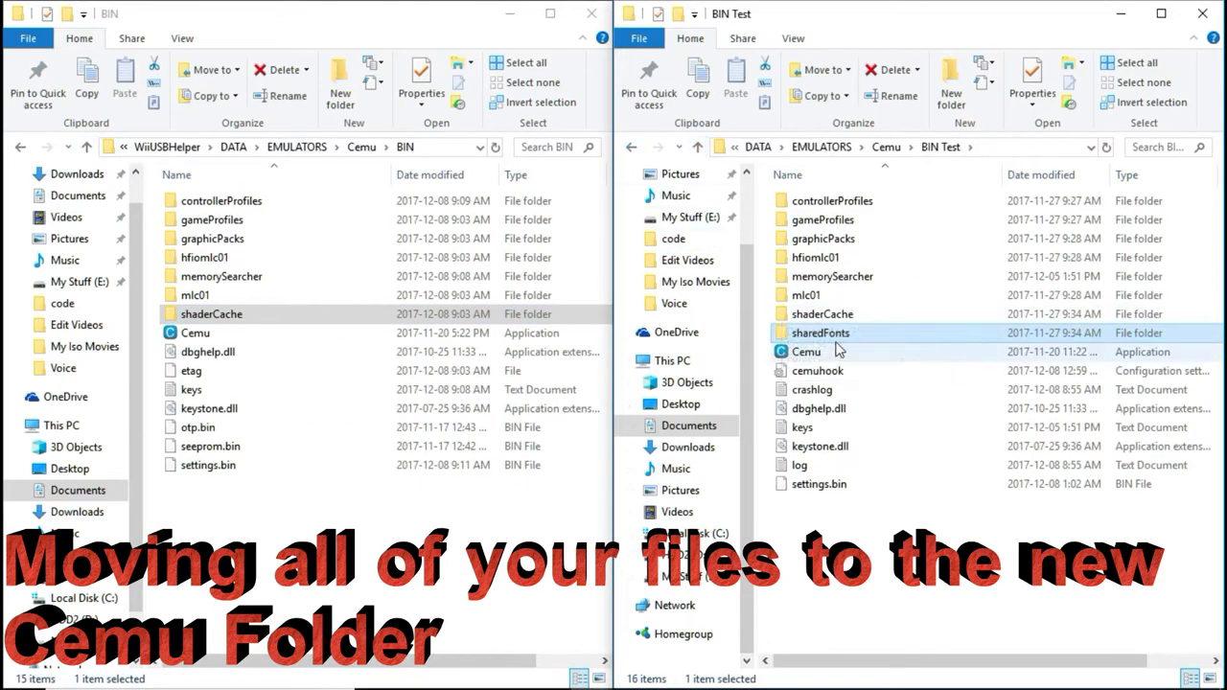
{"action": "left_click_drag", "start_coordinate": [845, 333], "coordinate": [331, 655]}
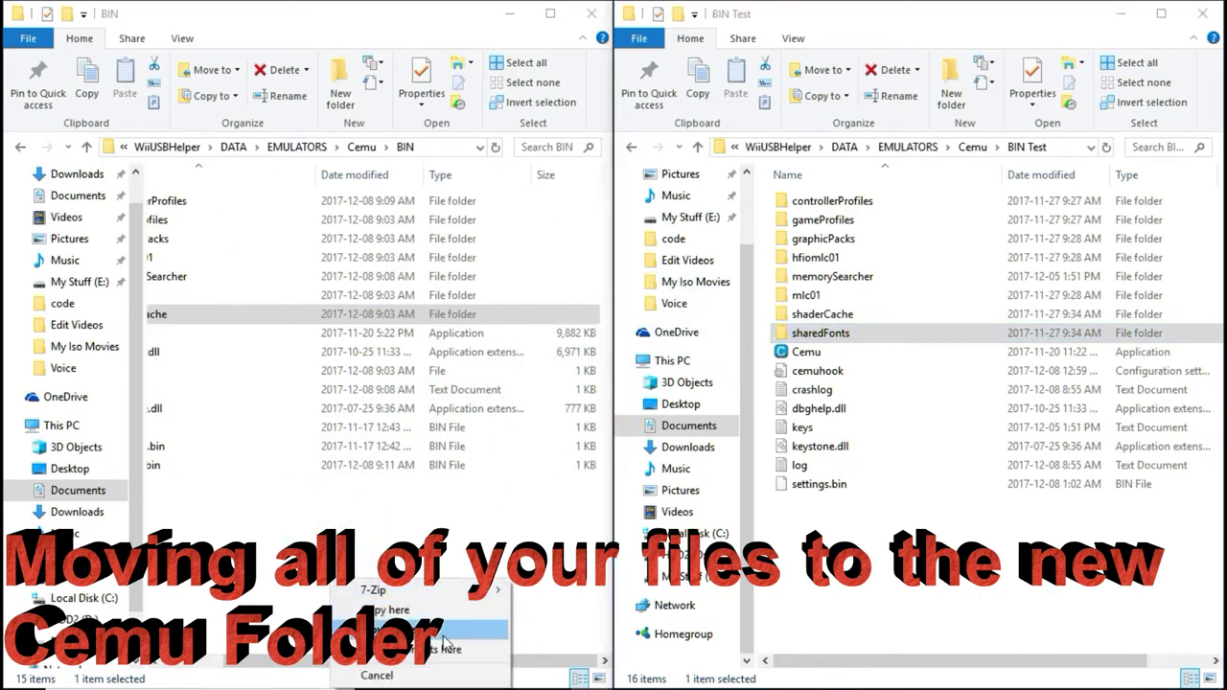
{"action": "left_click", "coordinate": [441, 629]}
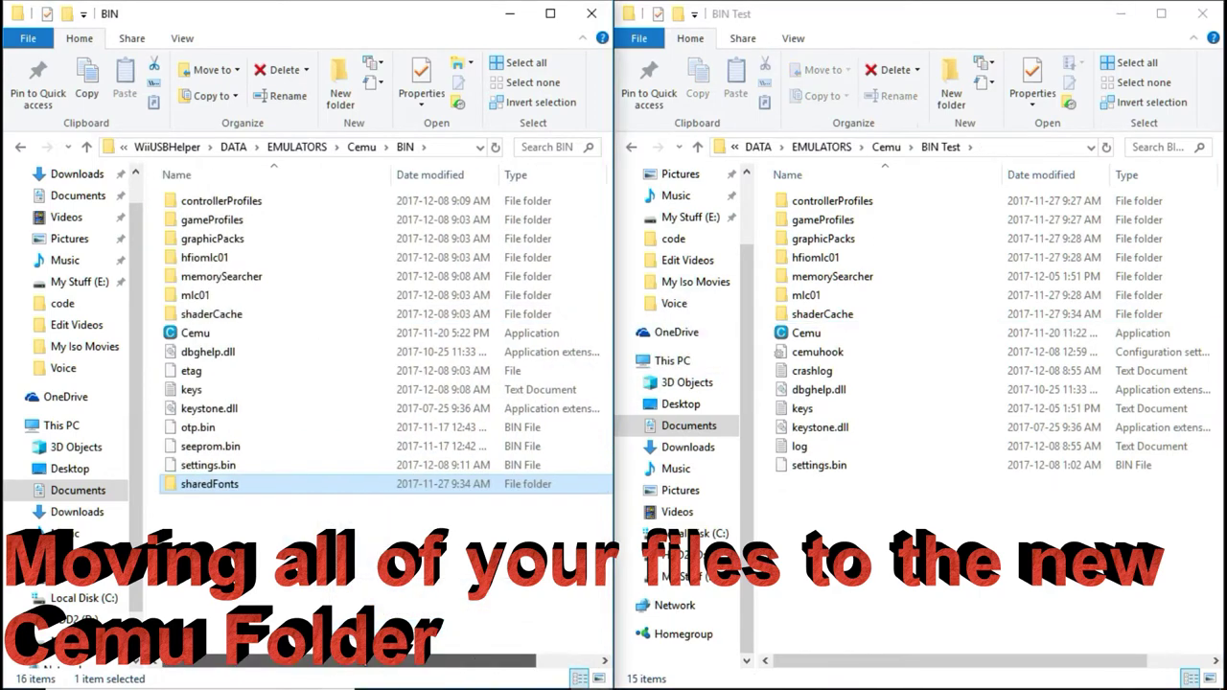
Move the six shader cache files from 0dcac9927.bin to df40dcd0.bin into BIN's shaderCache\transferable folder, replacing the existing dcac9927.bin.
{"action": "double_click", "coordinate": [836, 316]}
{"action": "double_click", "coordinate": [274, 315]}
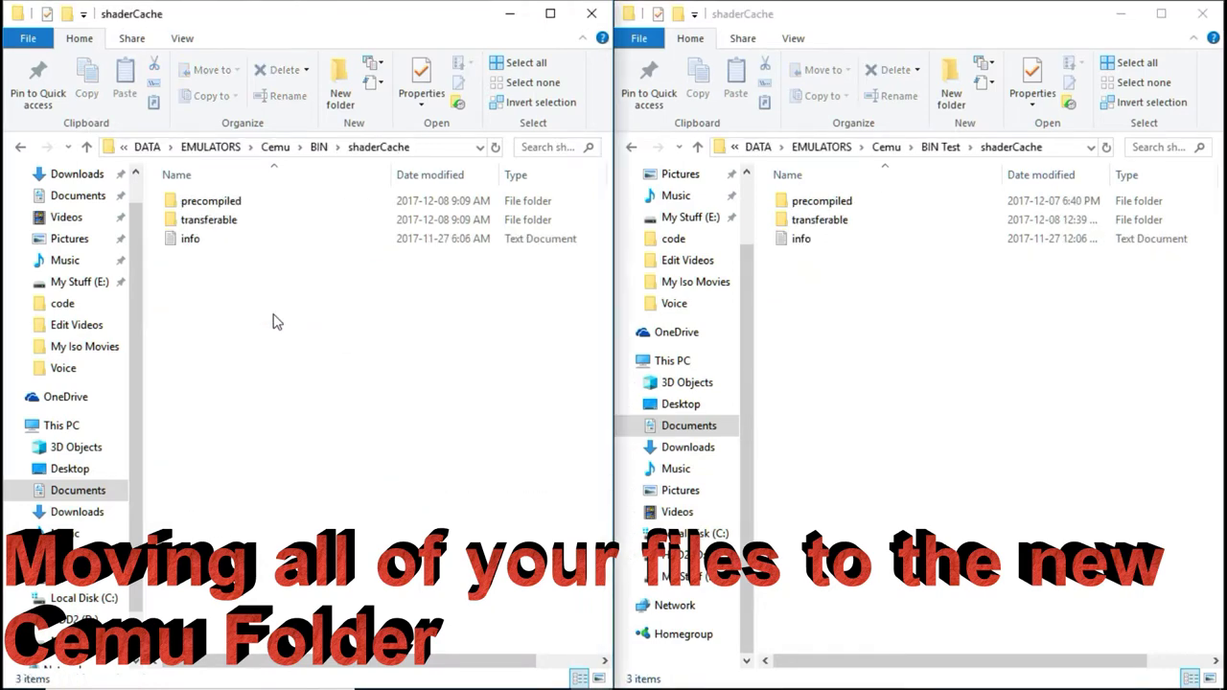
{"action": "double_click", "coordinate": [249, 226]}
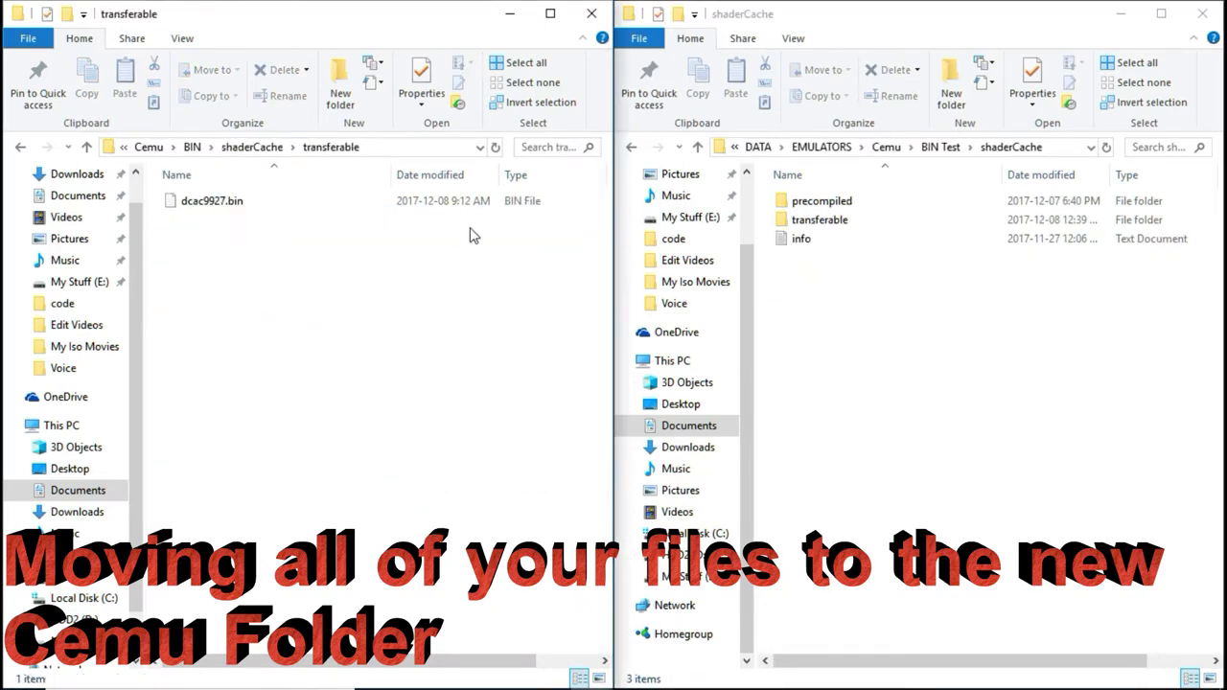
{"action": "double_click", "coordinate": [820, 219]}
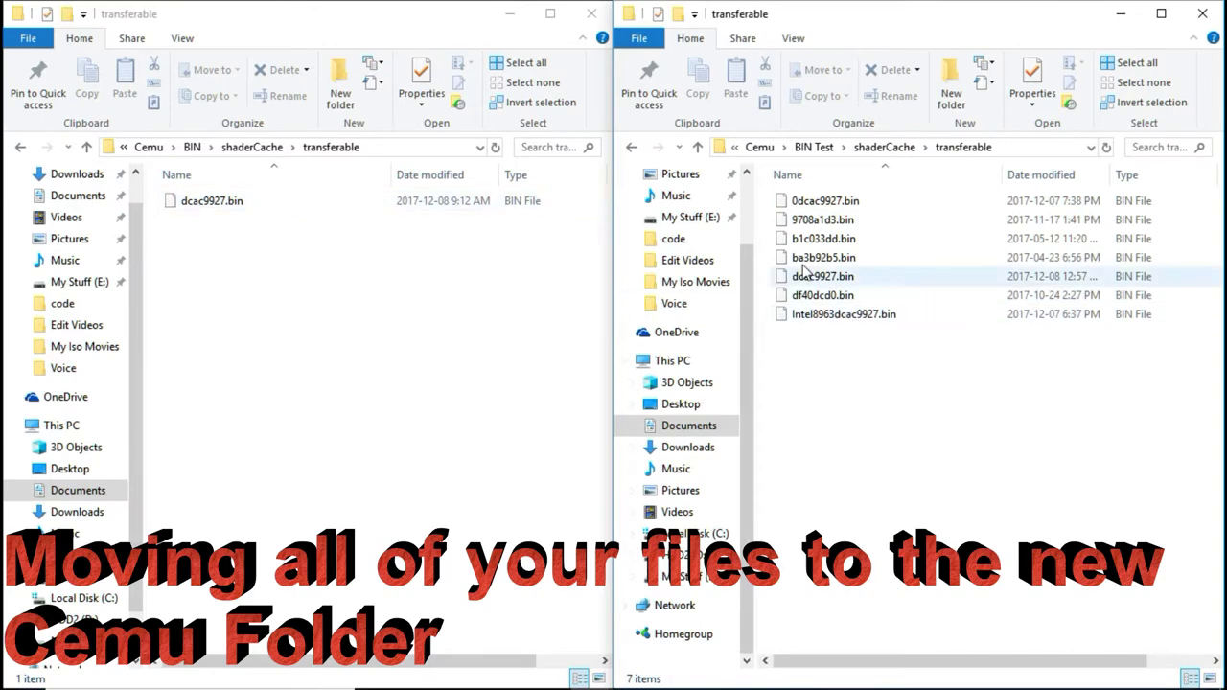
{"action": "left_click_drag", "start_coordinate": [763, 201], "coordinate": [335, 385]}
{"action": "left_click", "coordinate": [385, 433]}
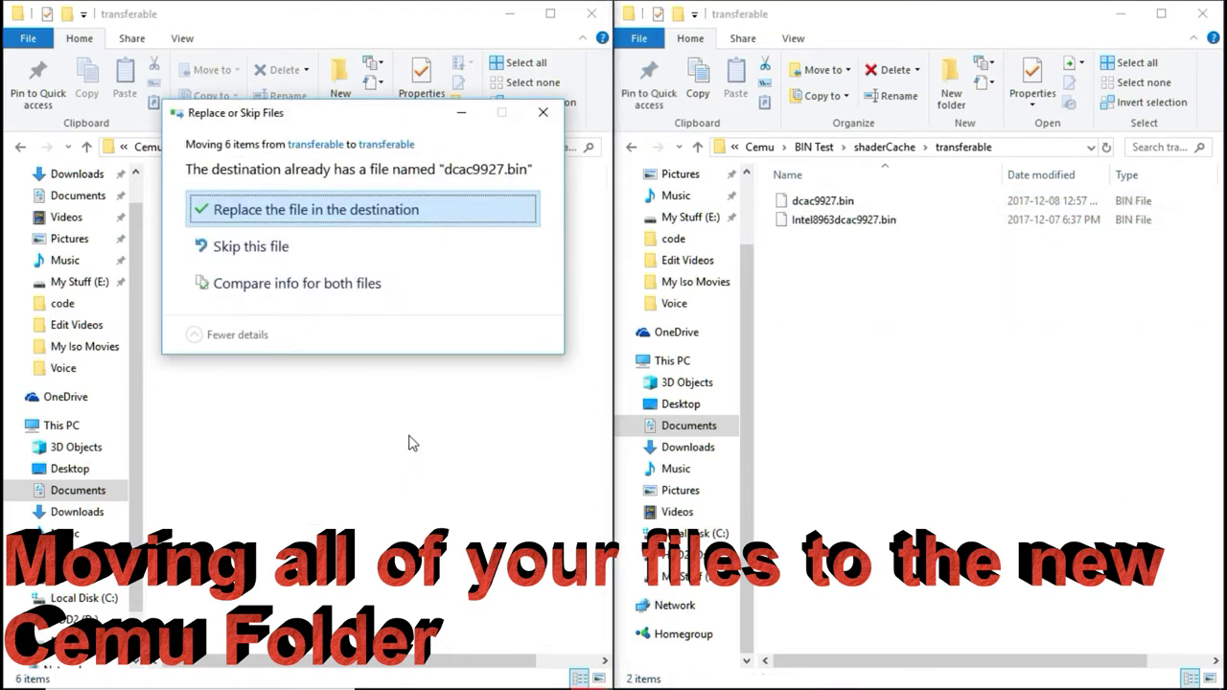
{"action": "left_click", "coordinate": [294, 224]}
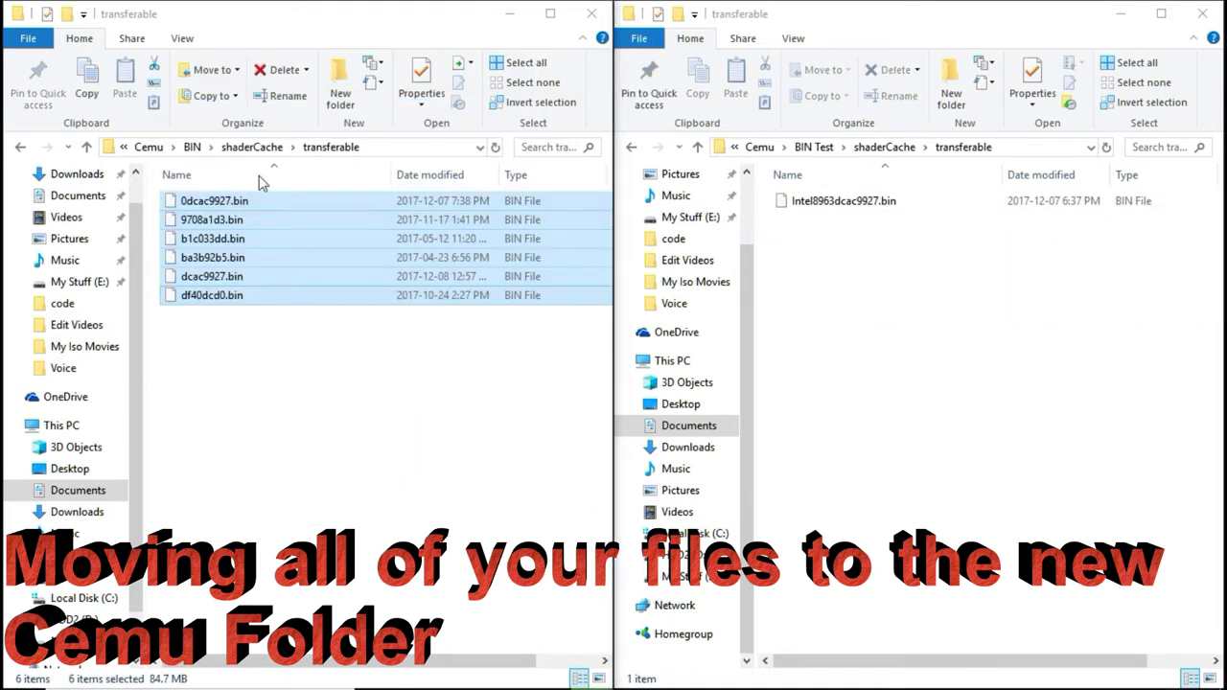
Return both windows to their main Cemu folders and open mlc01\usr\save inside BIN Test.
{"action": "left_click", "coordinate": [87, 146]}
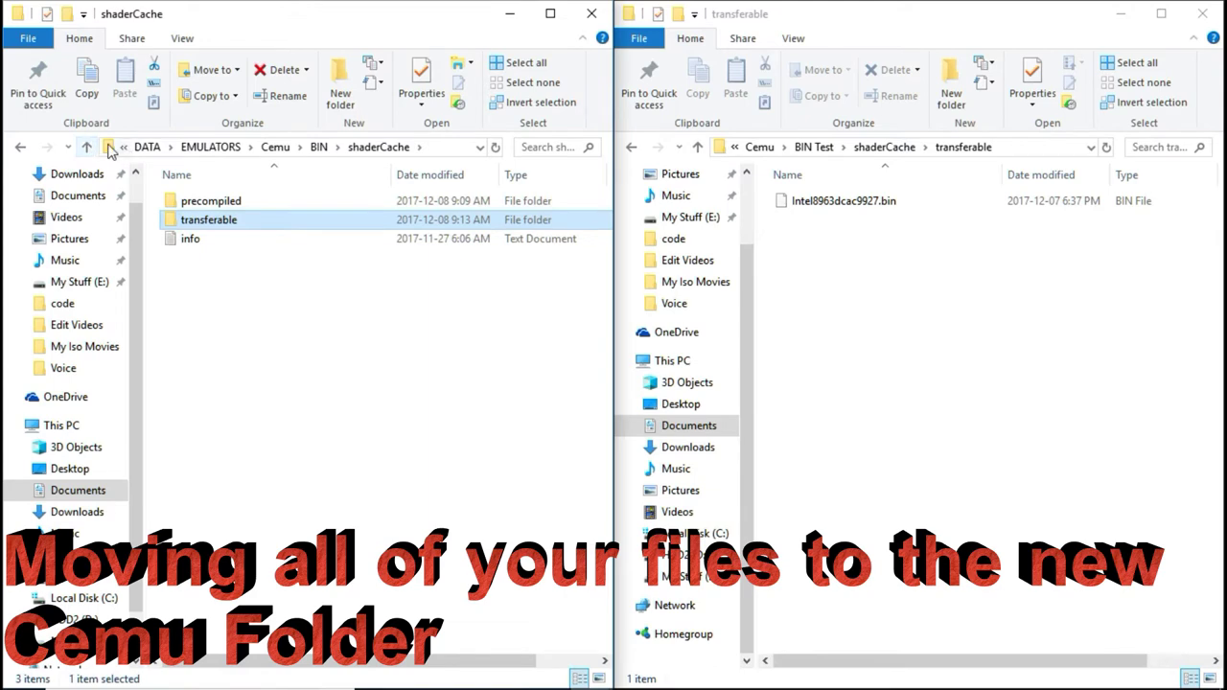
{"action": "left_click", "coordinate": [87, 147]}
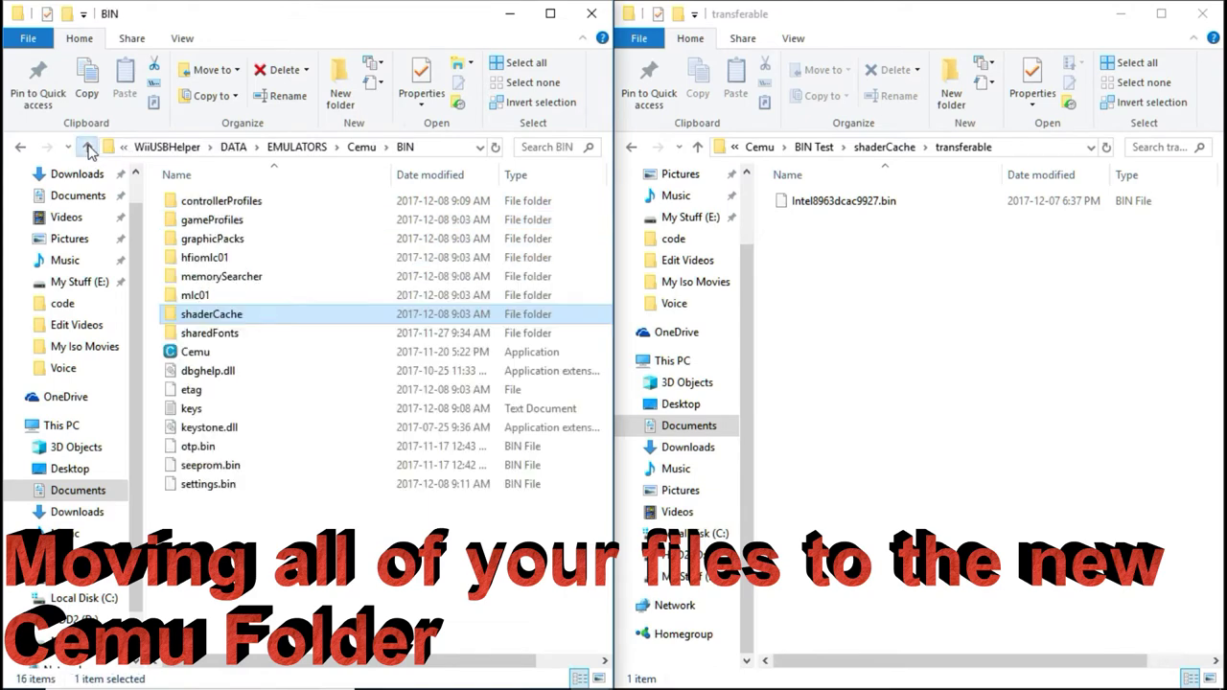
{"action": "left_click", "coordinate": [698, 148]}
{"action": "left_click", "coordinate": [702, 151]}
{"action": "left_click", "coordinate": [810, 297]}
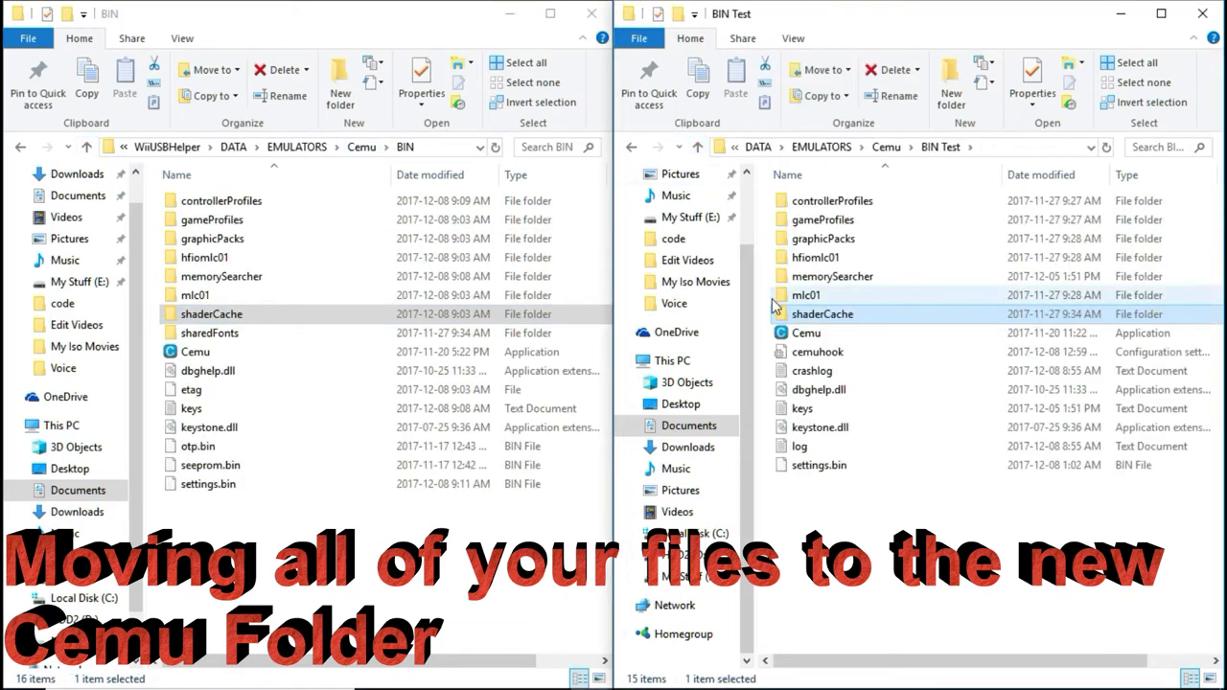
{"action": "double_click", "coordinate": [810, 297]}
{"action": "left_click", "coordinate": [826, 222]}
{"action": "double_click", "coordinate": [826, 221]}
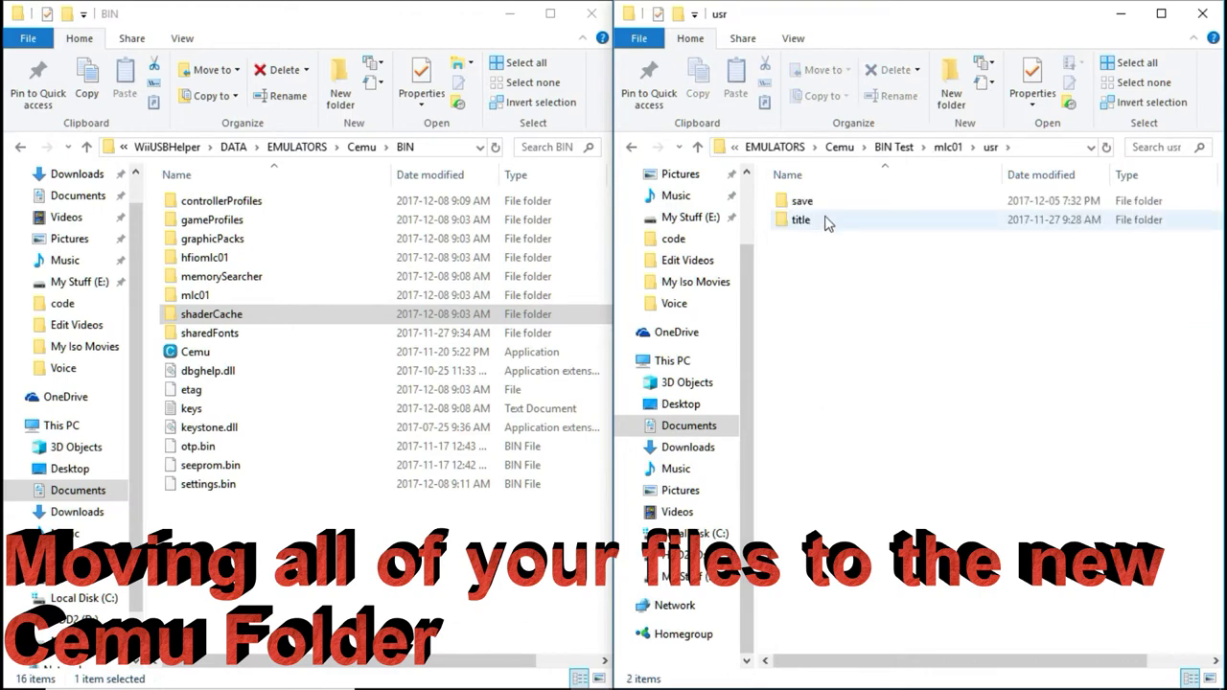
{"action": "left_click", "coordinate": [824, 203]}
{"action": "double_click", "coordinate": [824, 204]}
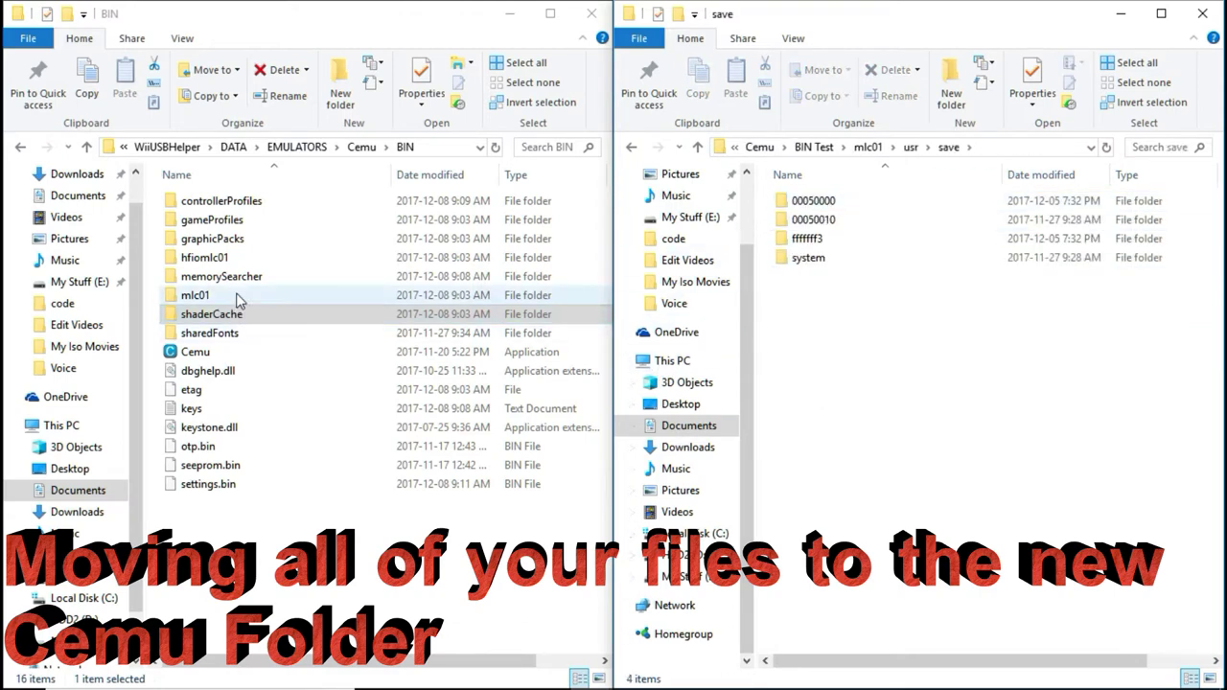
Open the 00050000 save folder under mlc01\usr\save in both BIN and BIN Test.
{"action": "left_click", "coordinate": [239, 295]}
{"action": "double_click", "coordinate": [240, 295]}
{"action": "left_click", "coordinate": [240, 239]}
{"action": "double_click", "coordinate": [241, 240]}
{"action": "double_click", "coordinate": [260, 202]}
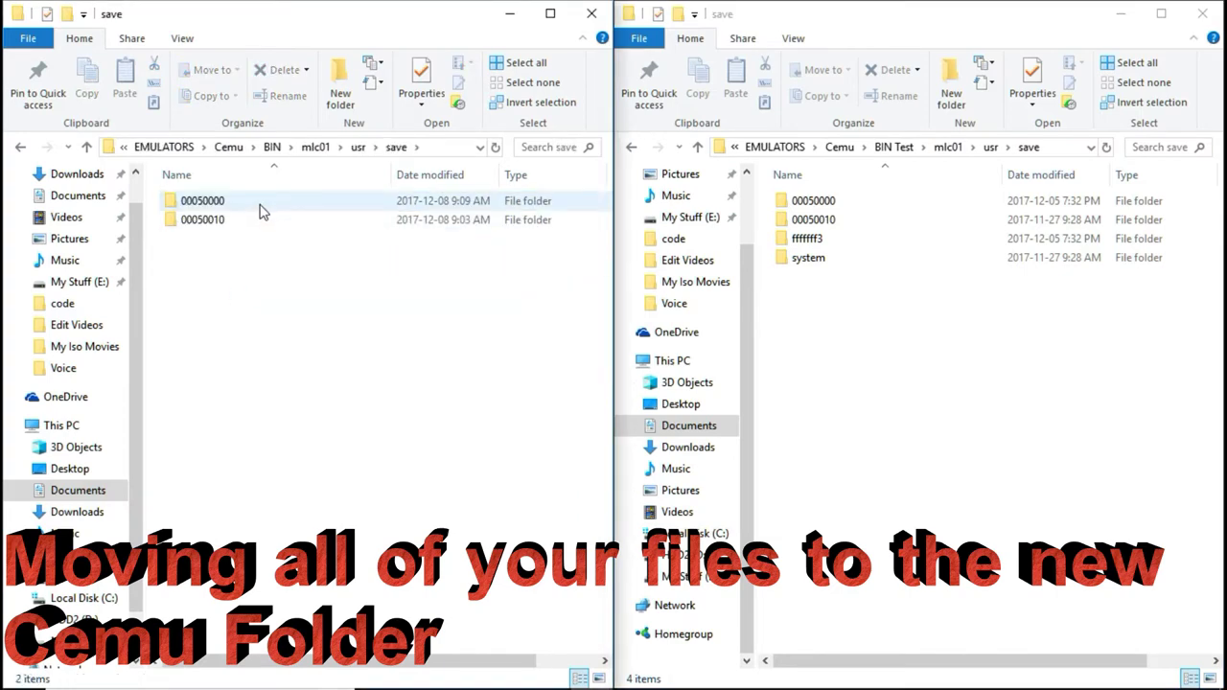
{"action": "left_click", "coordinate": [261, 209]}
{"action": "double_click", "coordinate": [262, 209]}
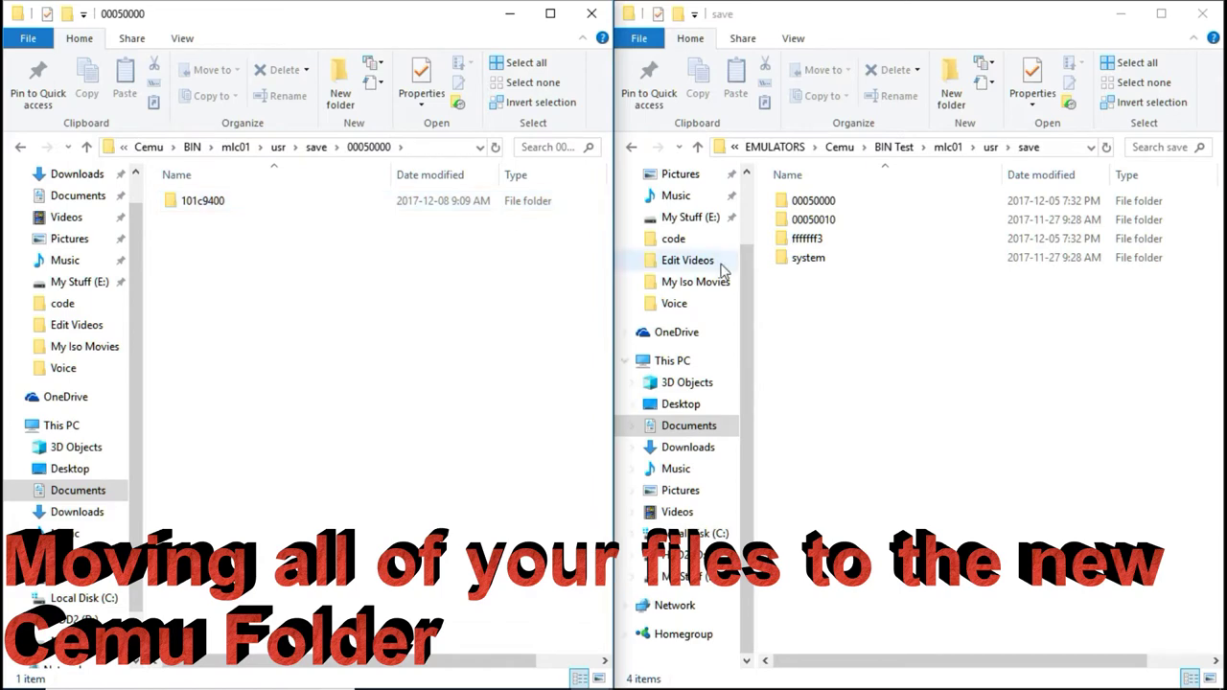
{"action": "left_click", "coordinate": [813, 200]}
{"action": "double_click", "coordinate": [813, 200]}
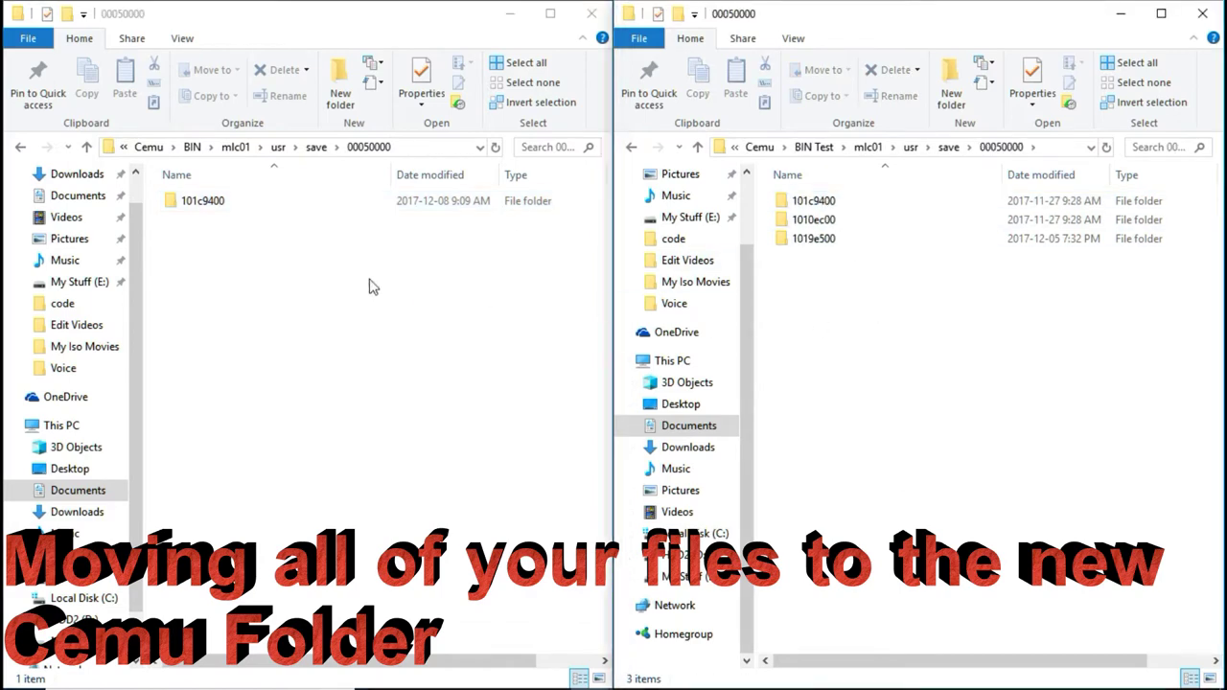
Delete BIN's 101c9400 save folder and move 101c9400, 1010ec00 and 1019e500 over from BIN Test's 00050000 folder.
{"action": "right_click", "coordinate": [246, 219]}
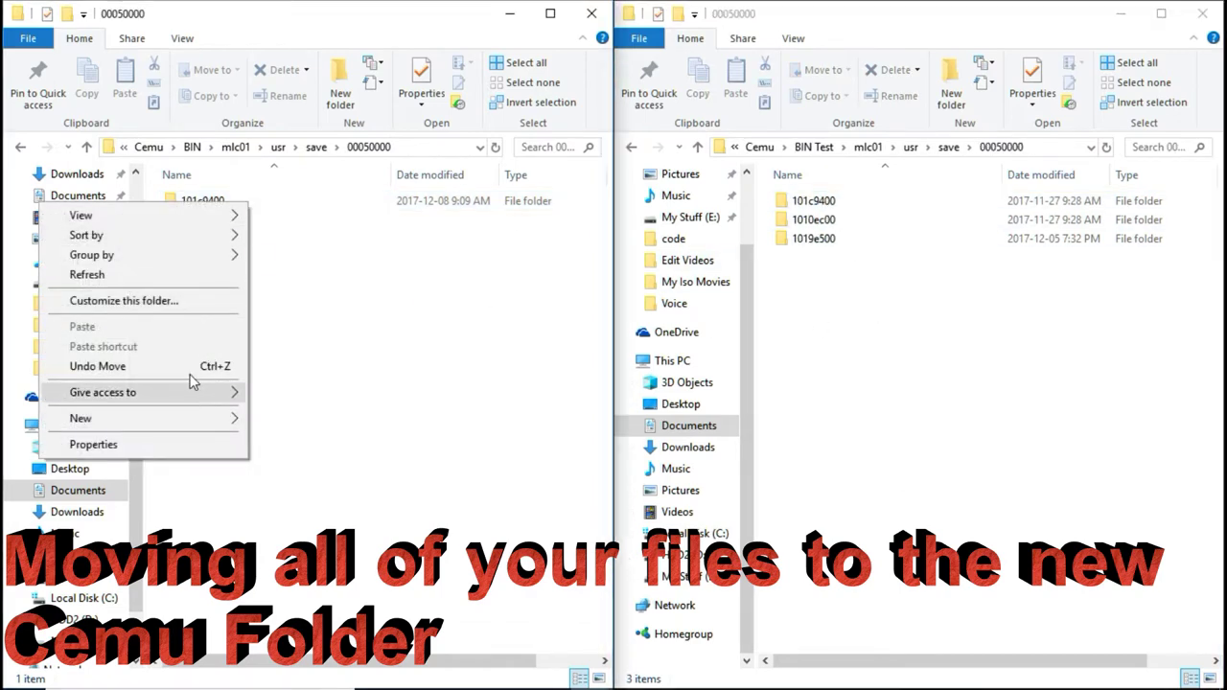
{"action": "right_click", "coordinate": [198, 198]}
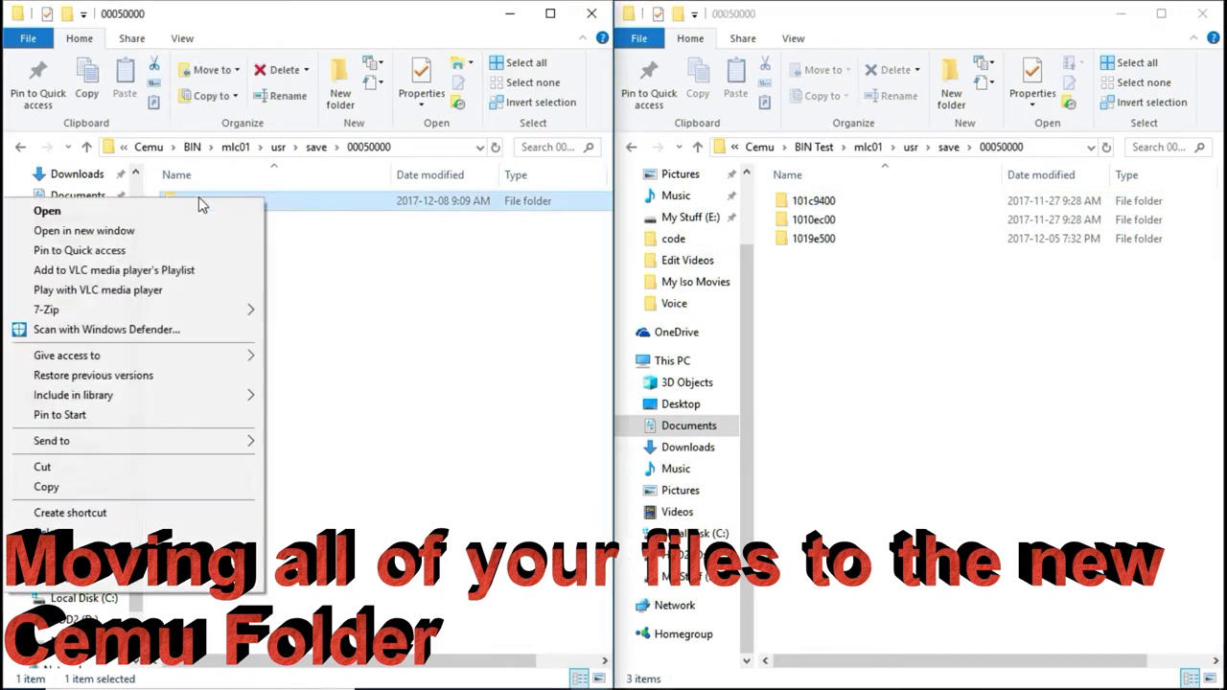
{"action": "left_click", "coordinate": [134, 530]}
{"action": "left_click_drag", "start_coordinate": [819, 273], "coordinate": [303, 383]}
{"action": "left_click", "coordinate": [368, 429]}
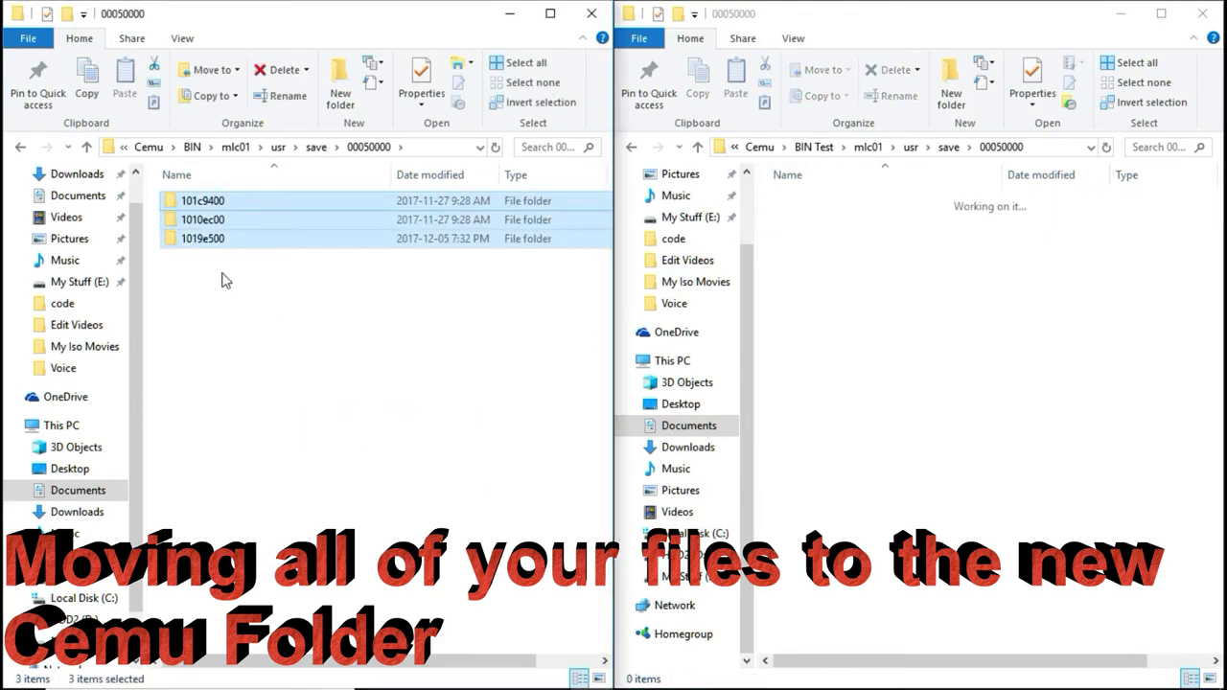
Go up to mlc01 in BIN and usr in BIN Test, and return both windows to mlc01\usr\save.
{"action": "left_click", "coordinate": [86, 148]}
{"action": "left_click", "coordinate": [86, 147]}
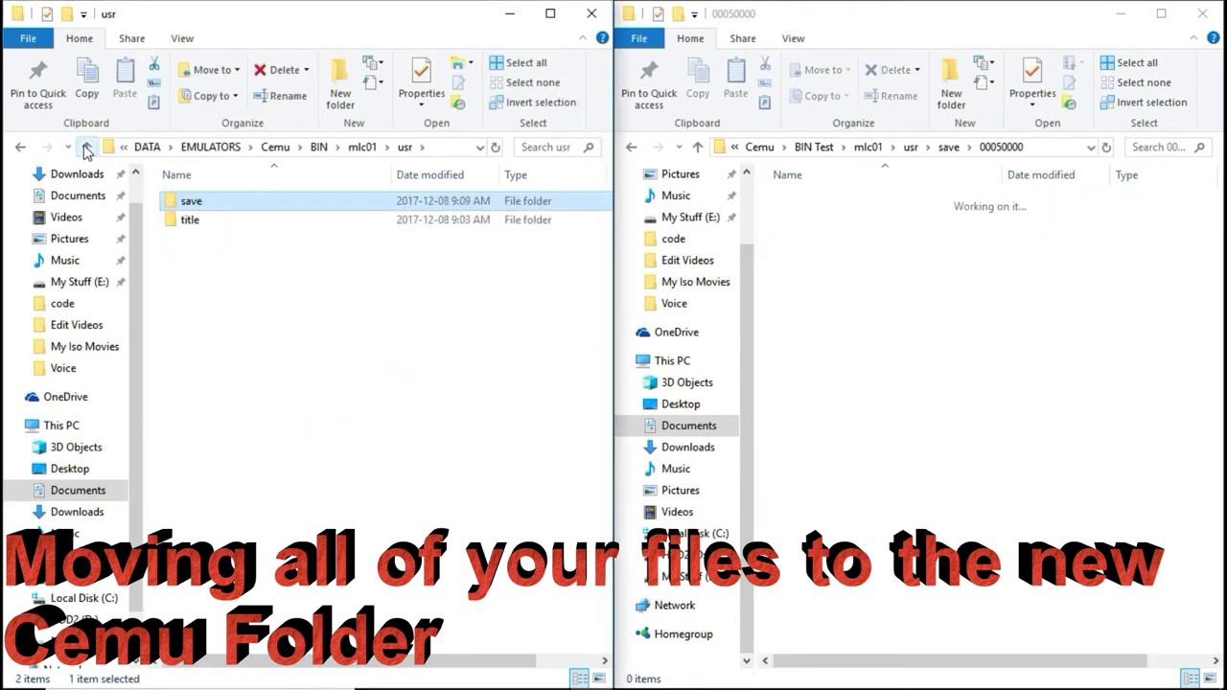
{"action": "left_click", "coordinate": [87, 148]}
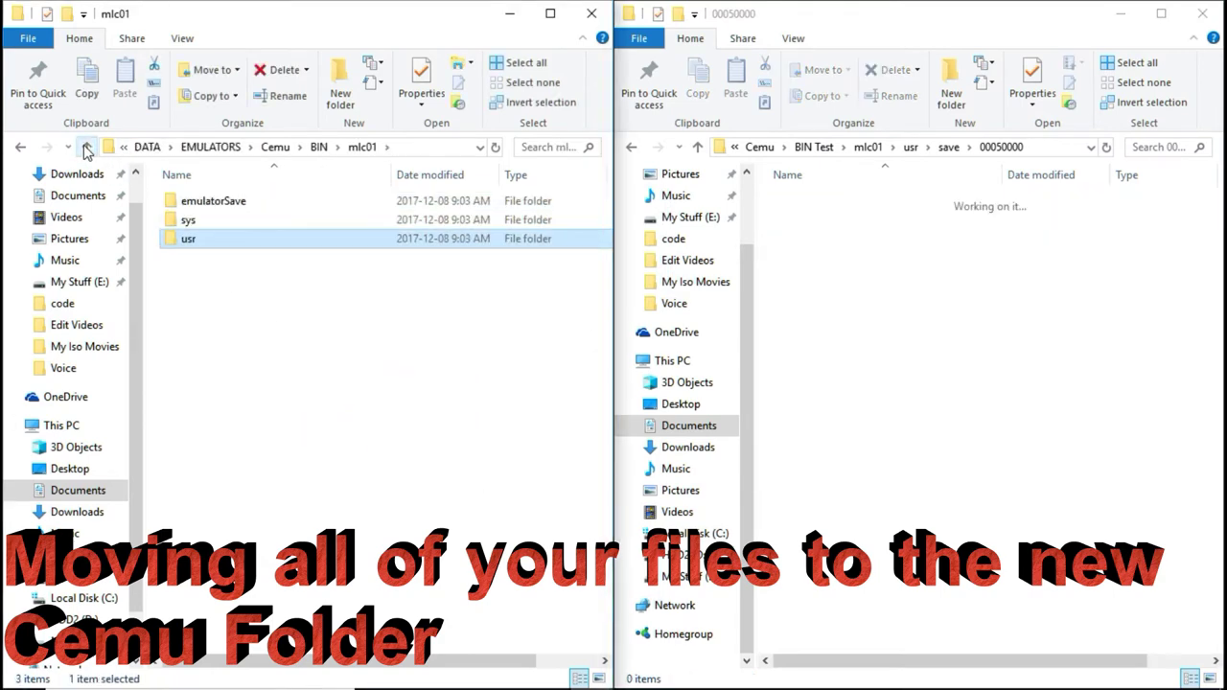
{"action": "left_click", "coordinate": [698, 149]}
{"action": "left_click", "coordinate": [698, 148]}
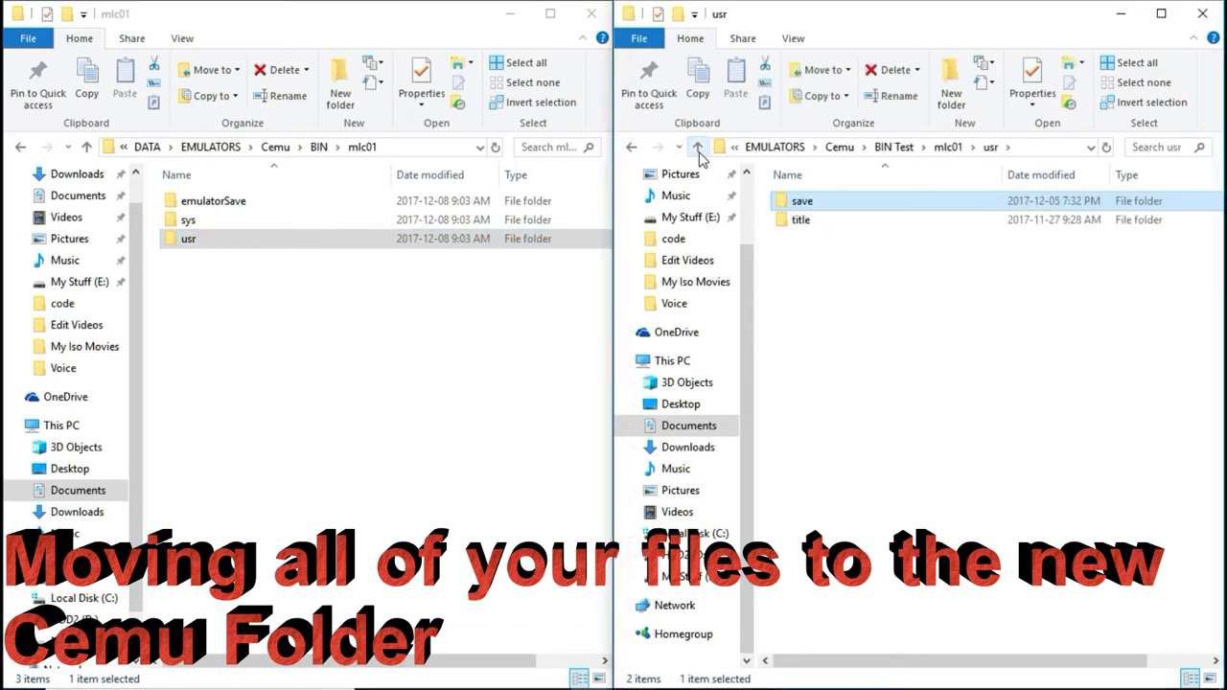
{"action": "left_click", "coordinate": [631, 148]}
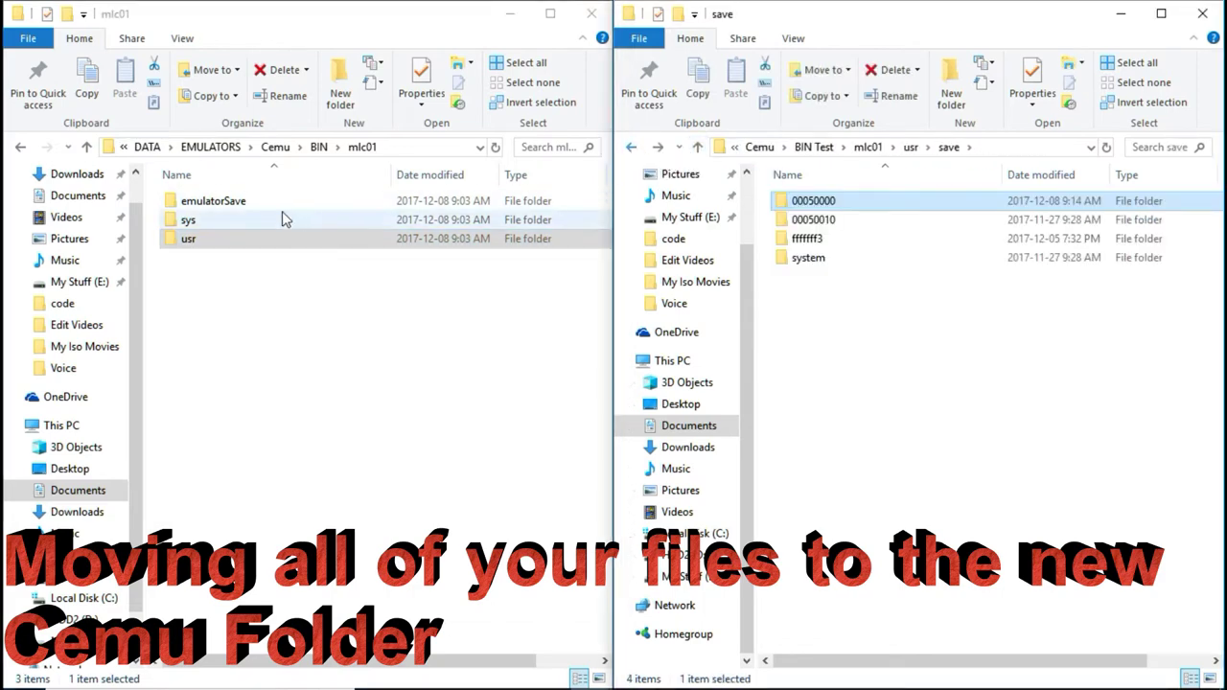
{"action": "double_click", "coordinate": [188, 239]}
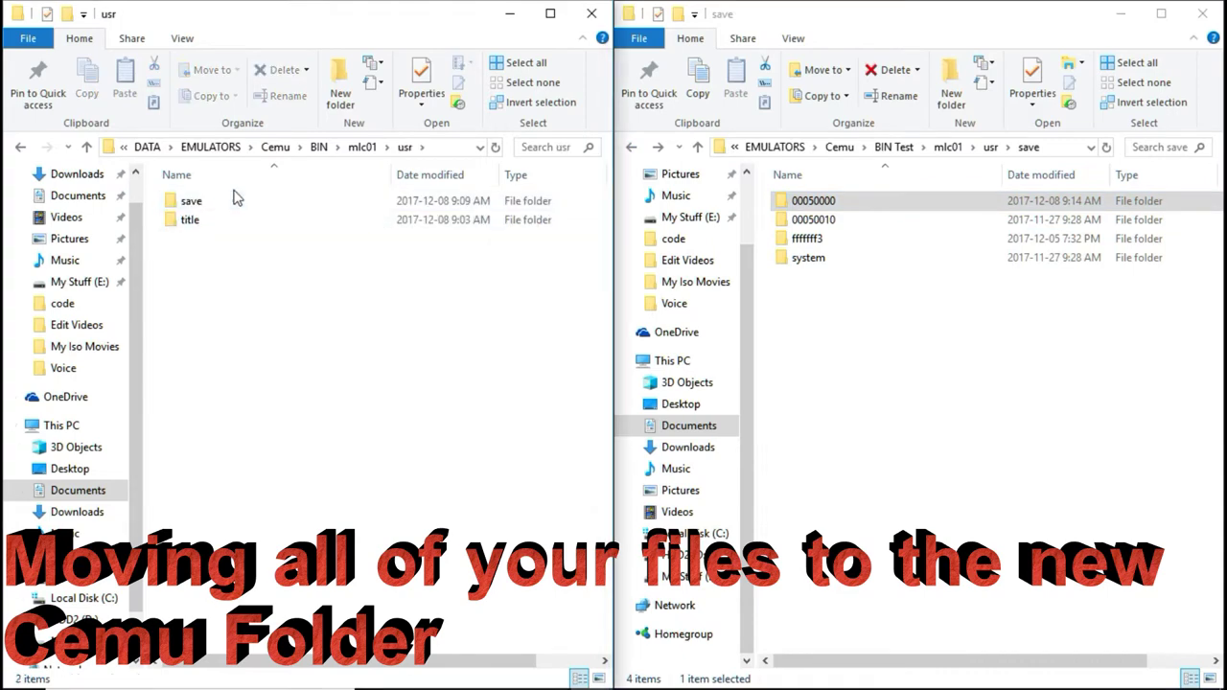
{"action": "double_click", "coordinate": [224, 206]}
Move the fffffff3 and system folders from BIN Test's mlc01\usr\save folder into BIN's save folder.
{"action": "left_click", "coordinate": [813, 240]}
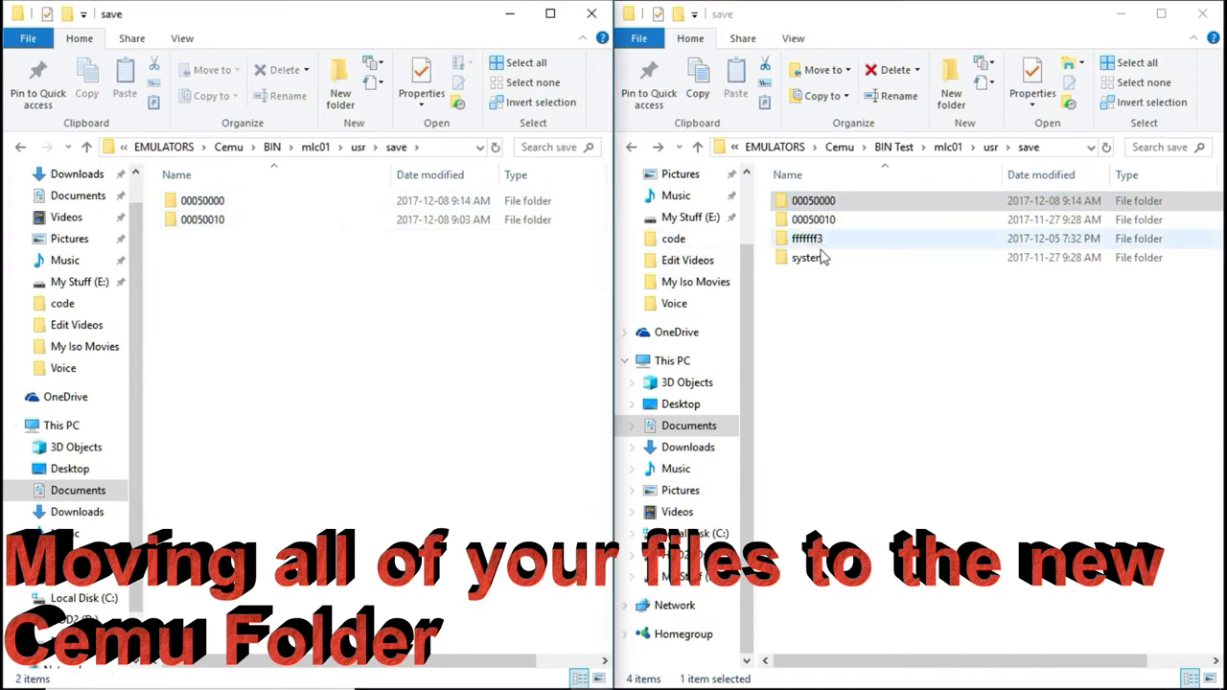
{"action": "left_click", "coordinate": [810, 259], "text": "shift"}
{"action": "left_click_drag", "start_coordinate": [810, 259], "coordinate": [337, 365]}
{"action": "left_click", "coordinate": [394, 415]}
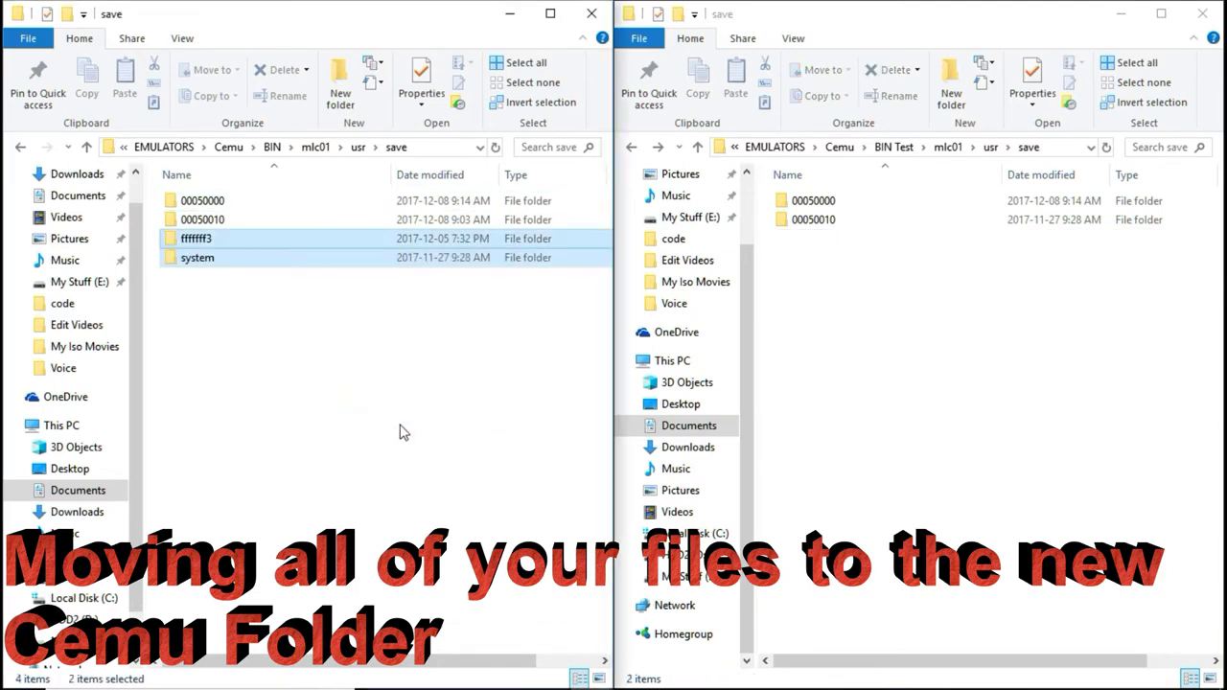
Open the mlc01\emulatorSave folder in both BIN and BIN Test.
{"action": "left_click", "coordinate": [86, 147]}
{"action": "left_click", "coordinate": [86, 147]}
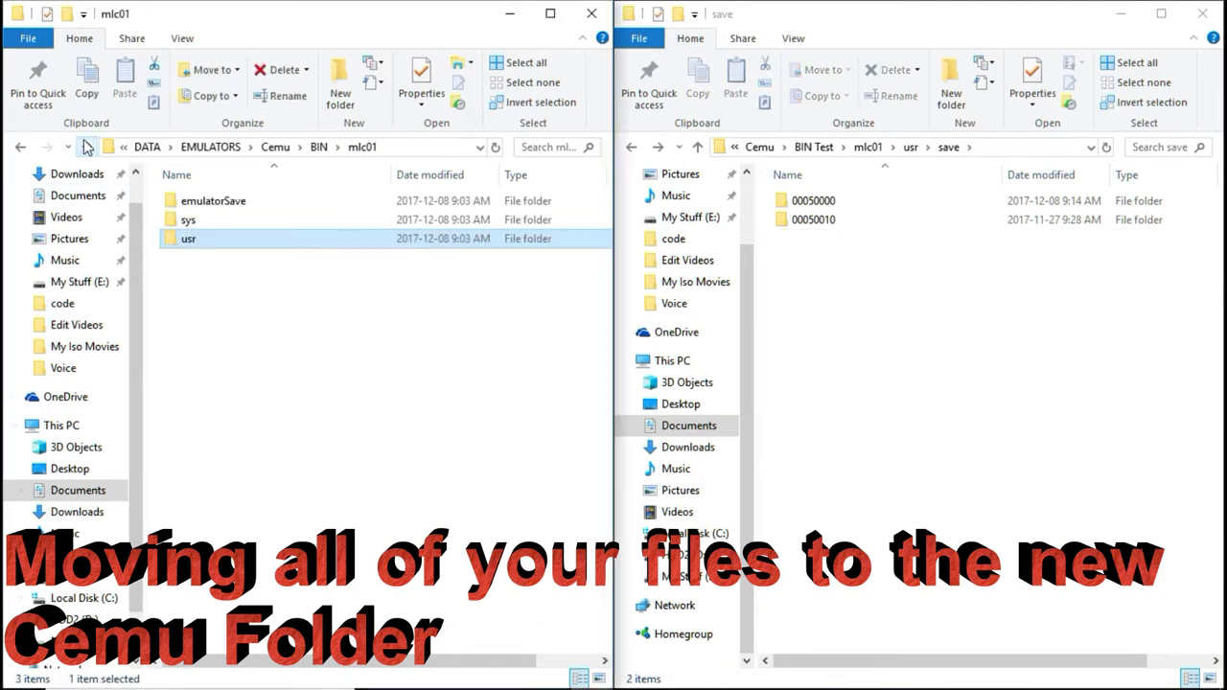
{"action": "double_click", "coordinate": [213, 200]}
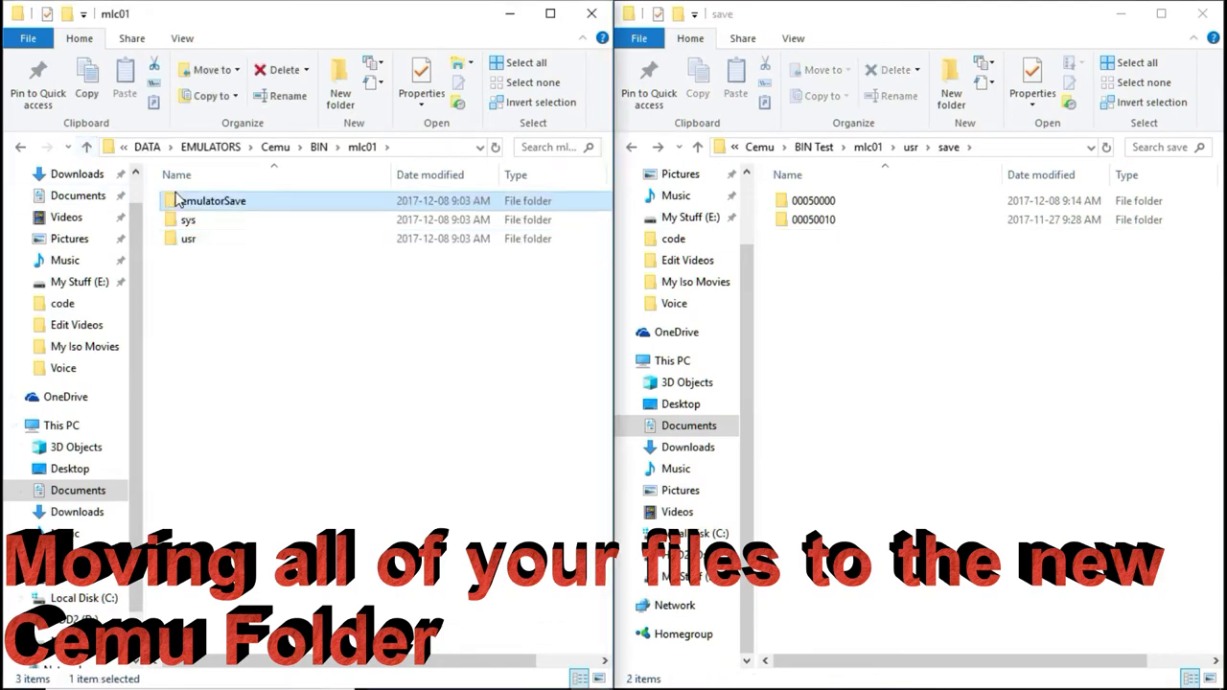
{"action": "left_click", "coordinate": [696, 147]}
{"action": "left_click", "coordinate": [696, 147]}
{"action": "left_click", "coordinate": [819, 207]}
{"action": "double_click", "coordinate": [820, 207]}
Move the b1c033dd, df40dcd0 and df40dcd0_255 folders from BIN Test's emulatorSave into BIN's emulatorSave.
{"action": "left_click_drag", "start_coordinate": [853, 280], "coordinate": [823, 201]}
{"action": "left_click_drag", "start_coordinate": [729, 225], "coordinate": [356, 322]}
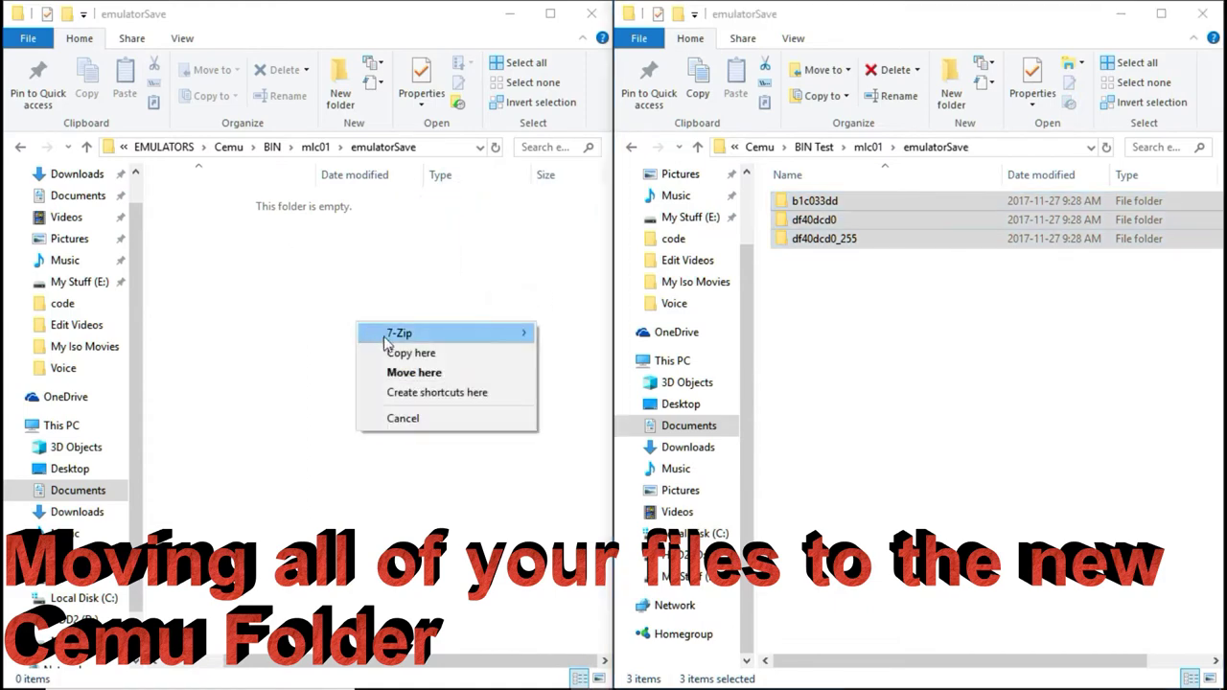
{"action": "left_click", "coordinate": [421, 373]}
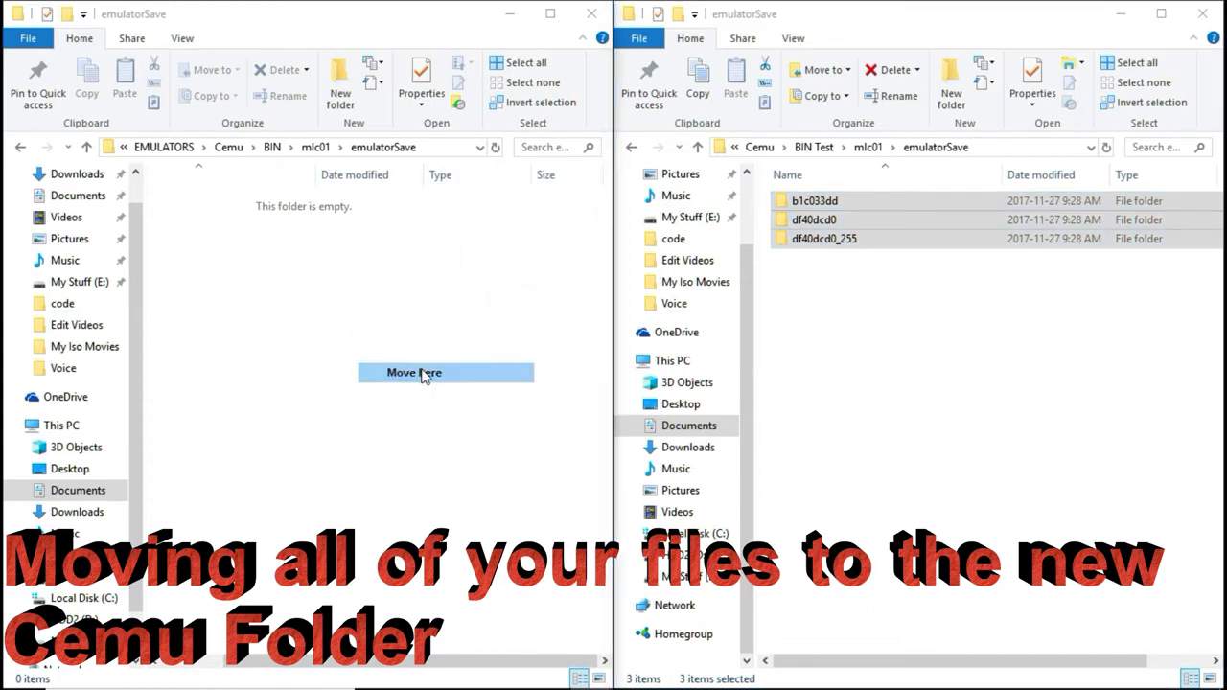
Return both windows to their main Cemu folders and open graphicPacks in BIN and BIN Test.
{"action": "left_click", "coordinate": [87, 146]}
{"action": "left_click", "coordinate": [87, 147]}
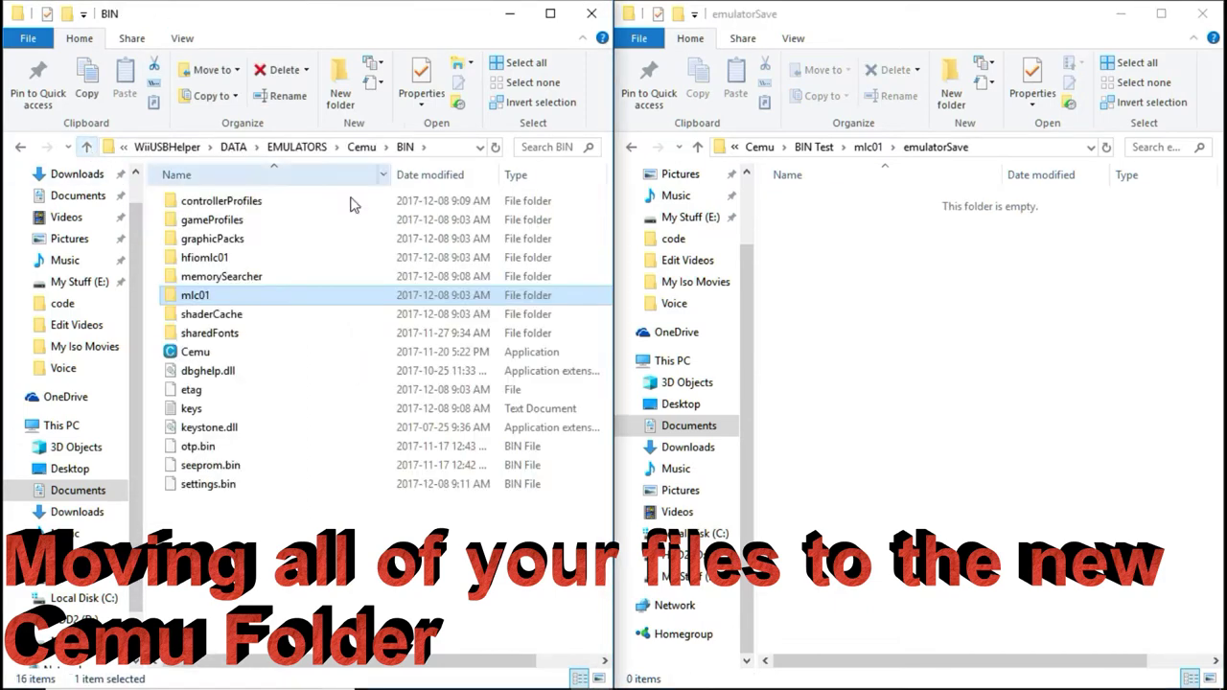
{"action": "left_click", "coordinate": [698, 149]}
{"action": "left_click", "coordinate": [697, 149]}
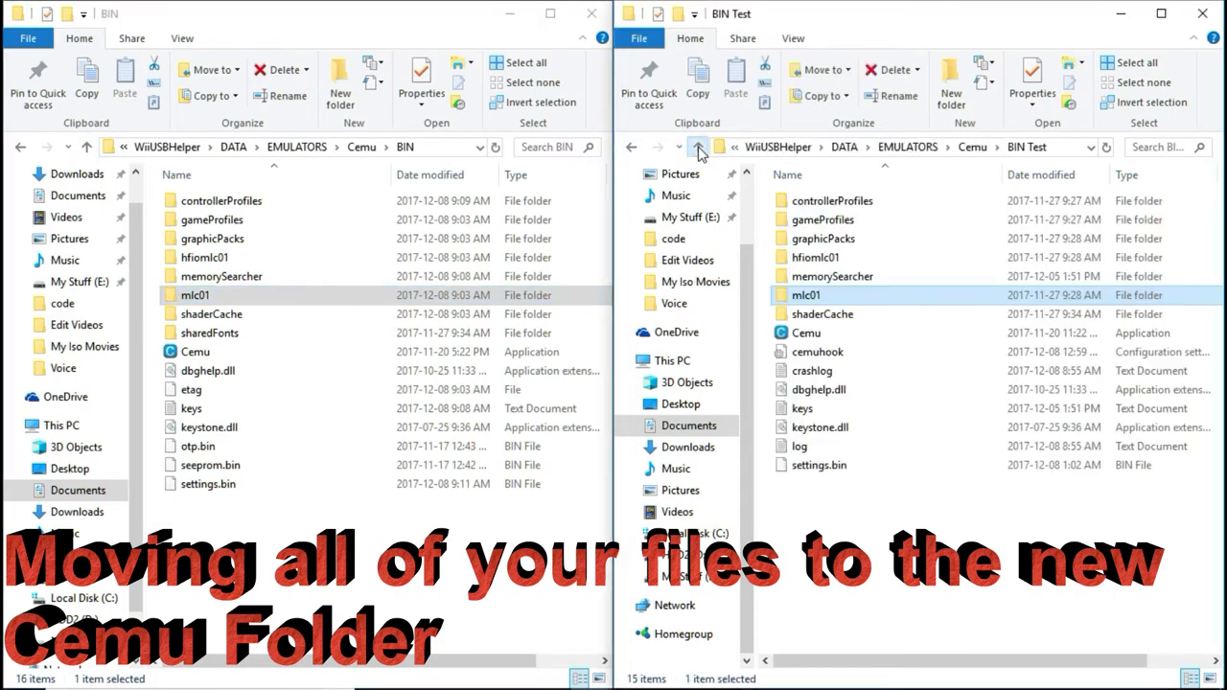
{"action": "left_click", "coordinate": [820, 240]}
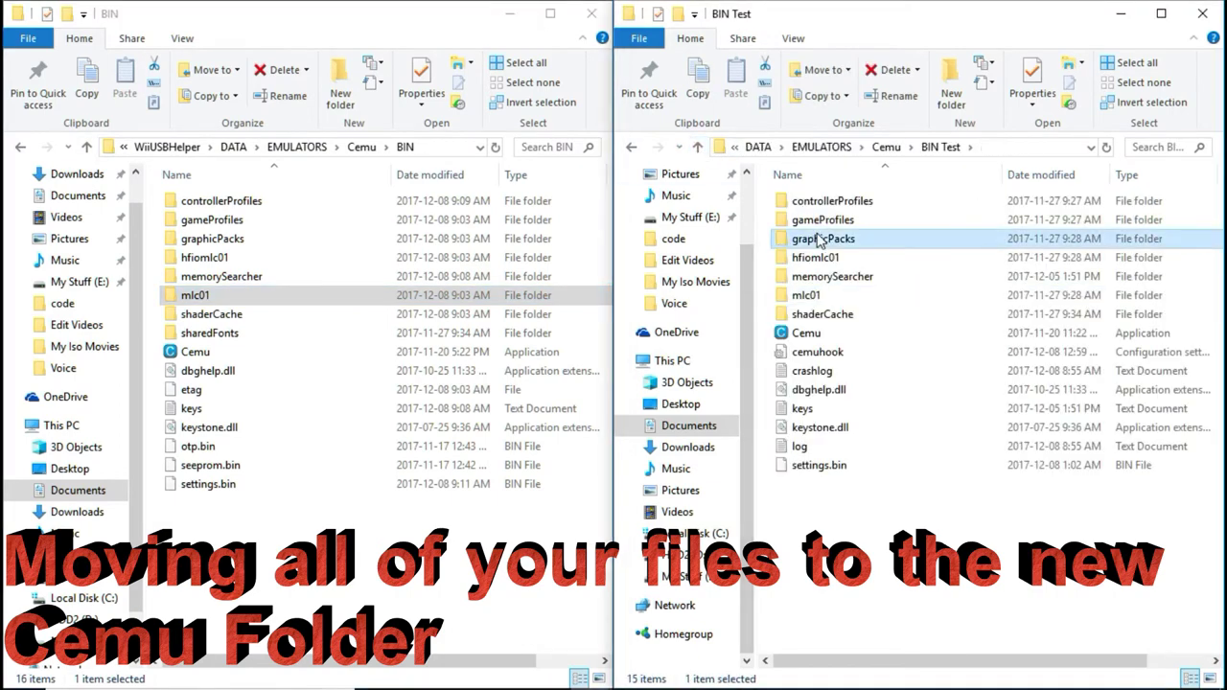
{"action": "double_click", "coordinate": [823, 240]}
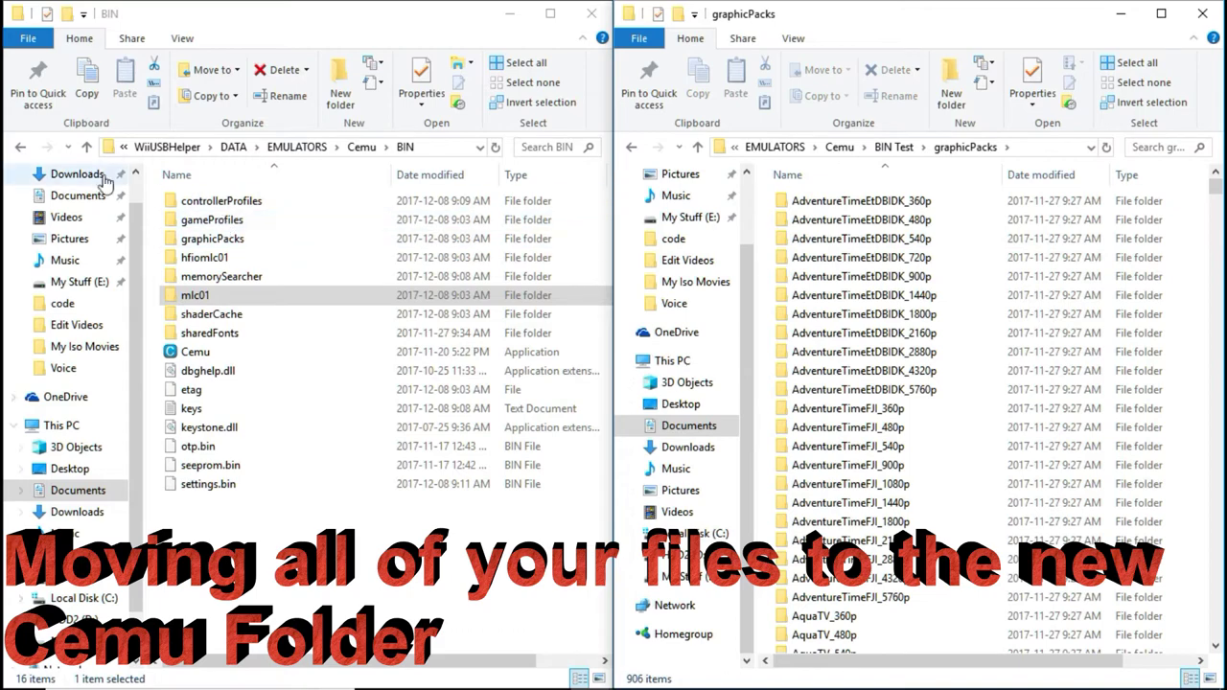
{"action": "left_click", "coordinate": [88, 148]}
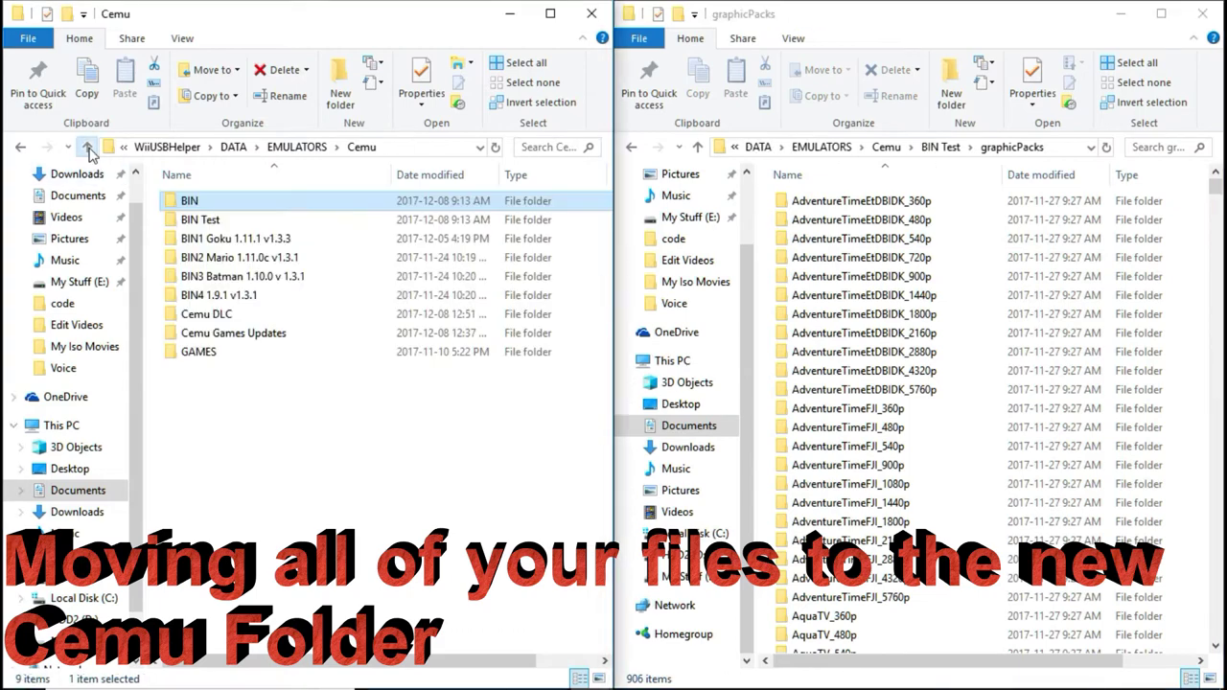
{"action": "double_click", "coordinate": [188, 201]}
{"action": "double_click", "coordinate": [213, 239]}
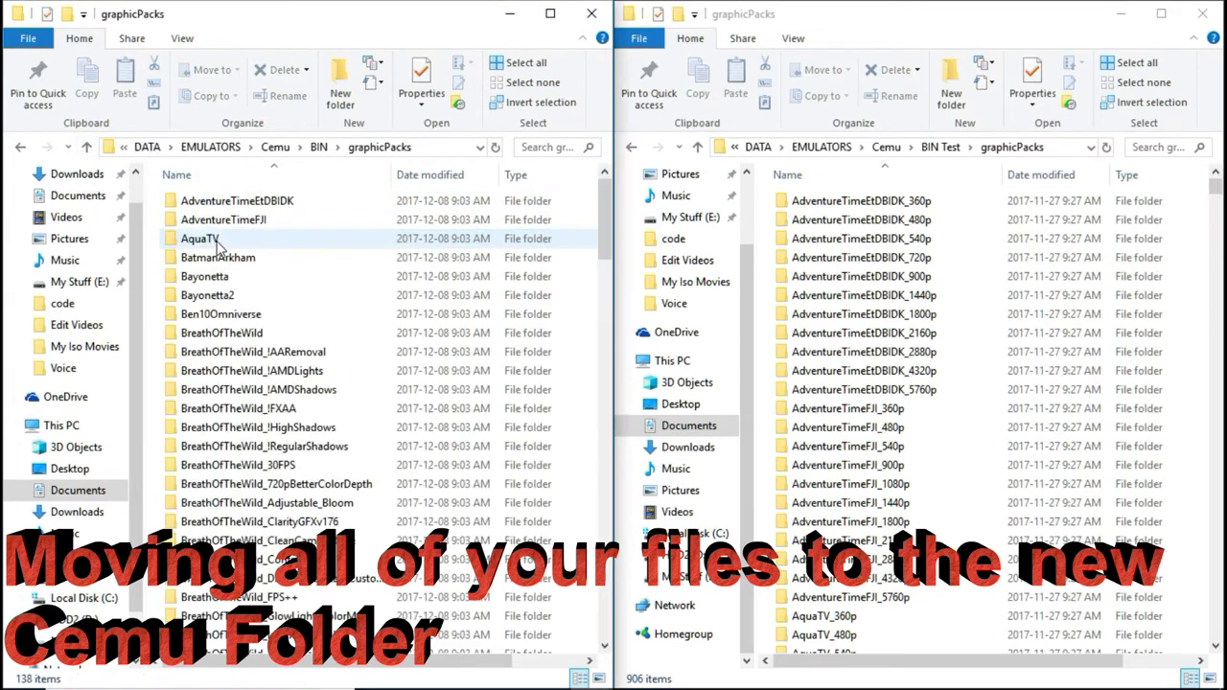
Delete everything in BIN's graphicPacks folder and move all items over from BIN Test's graphicPacks folder.
{"action": "left_click_drag", "start_coordinate": [365, 194], "coordinate": [155, 660]}
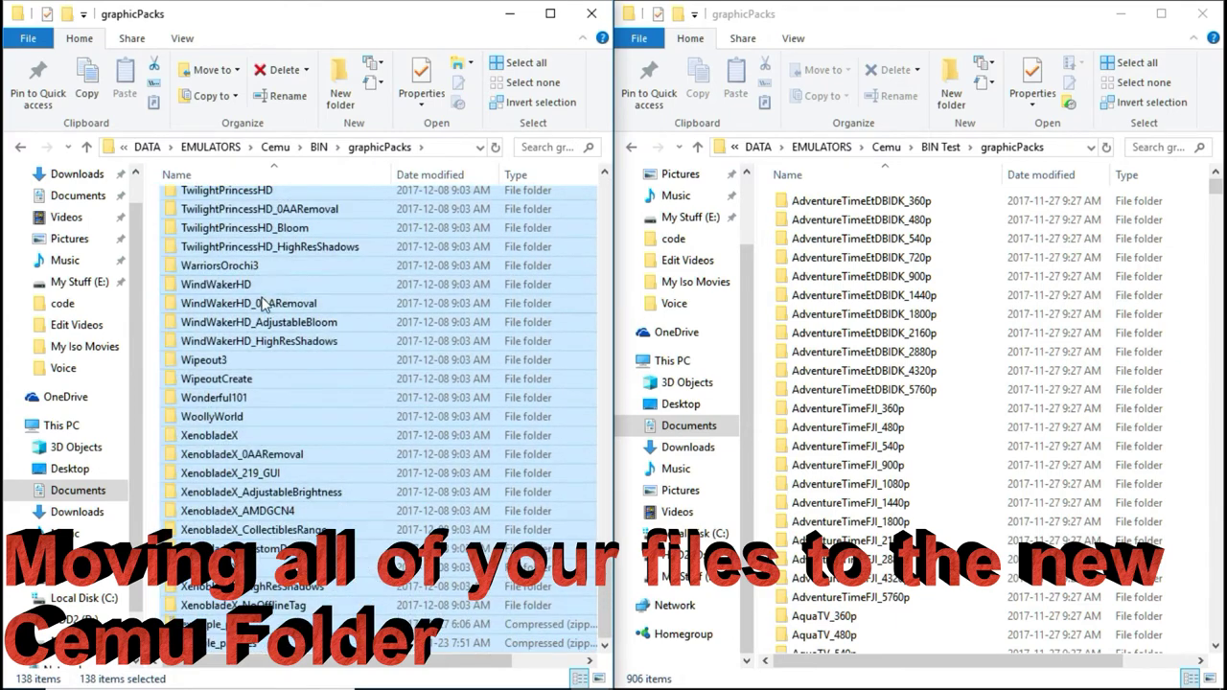
{"action": "right_click", "coordinate": [265, 280]}
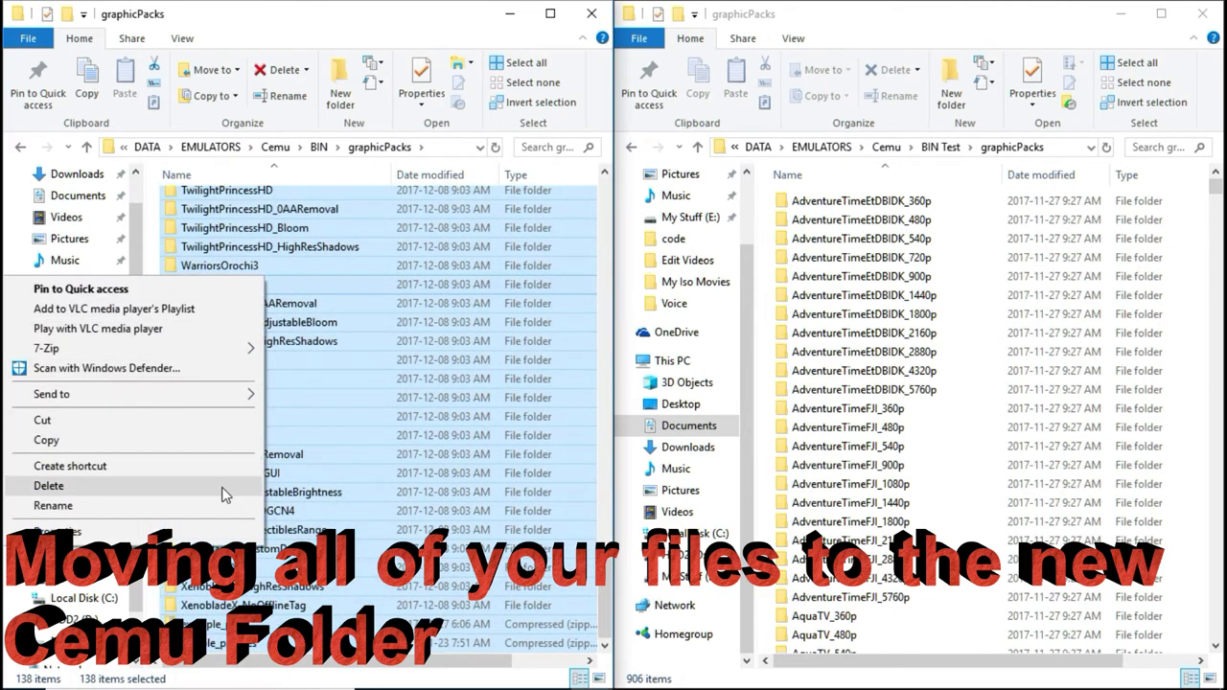
{"action": "key", "text": "Escape"}
{"action": "key", "text": "Delete"}
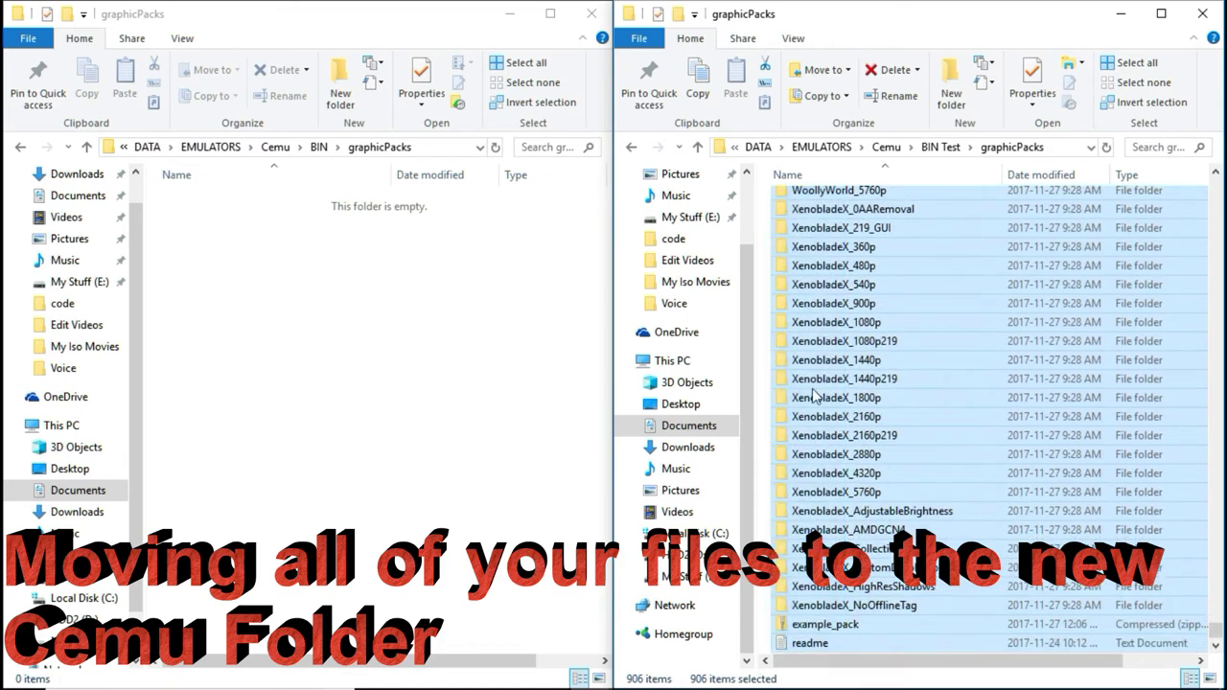
{"action": "left_click_drag", "start_coordinate": [812, 312], "coordinate": [398, 327]}
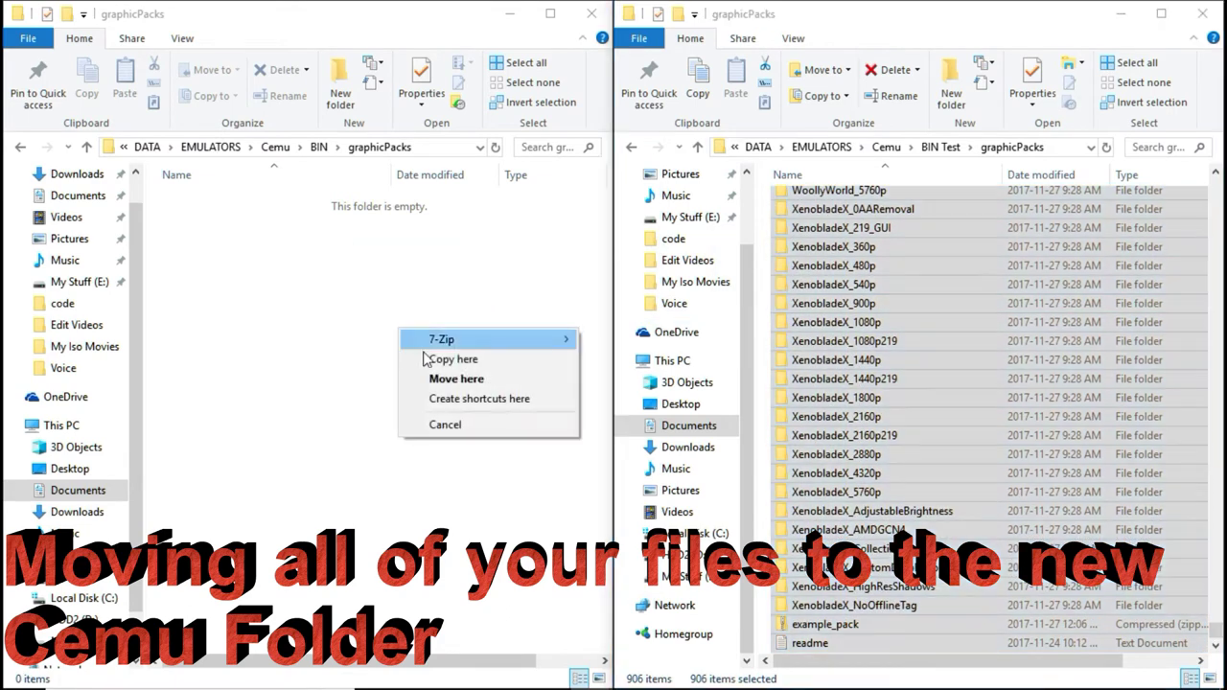
{"action": "left_click", "coordinate": [466, 378]}
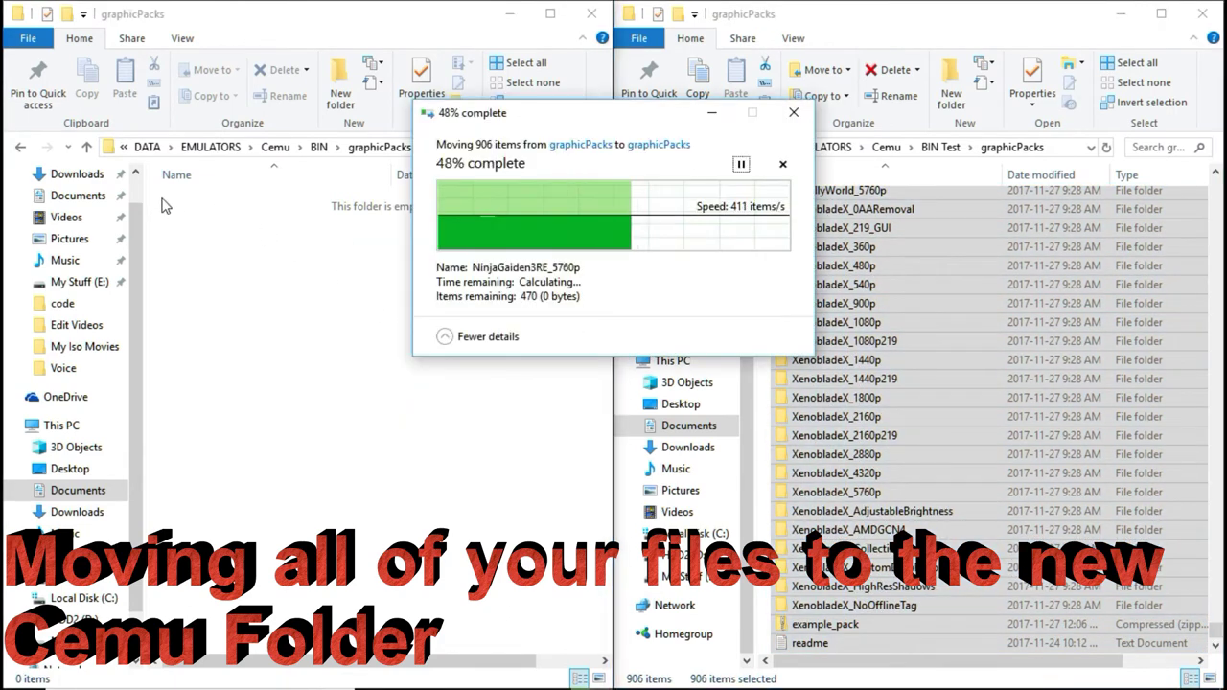
Leave the graphicPacks folders and open controllerProfiles in both BIN and BIN Test.
{"action": "left_click", "coordinate": [85, 147]}
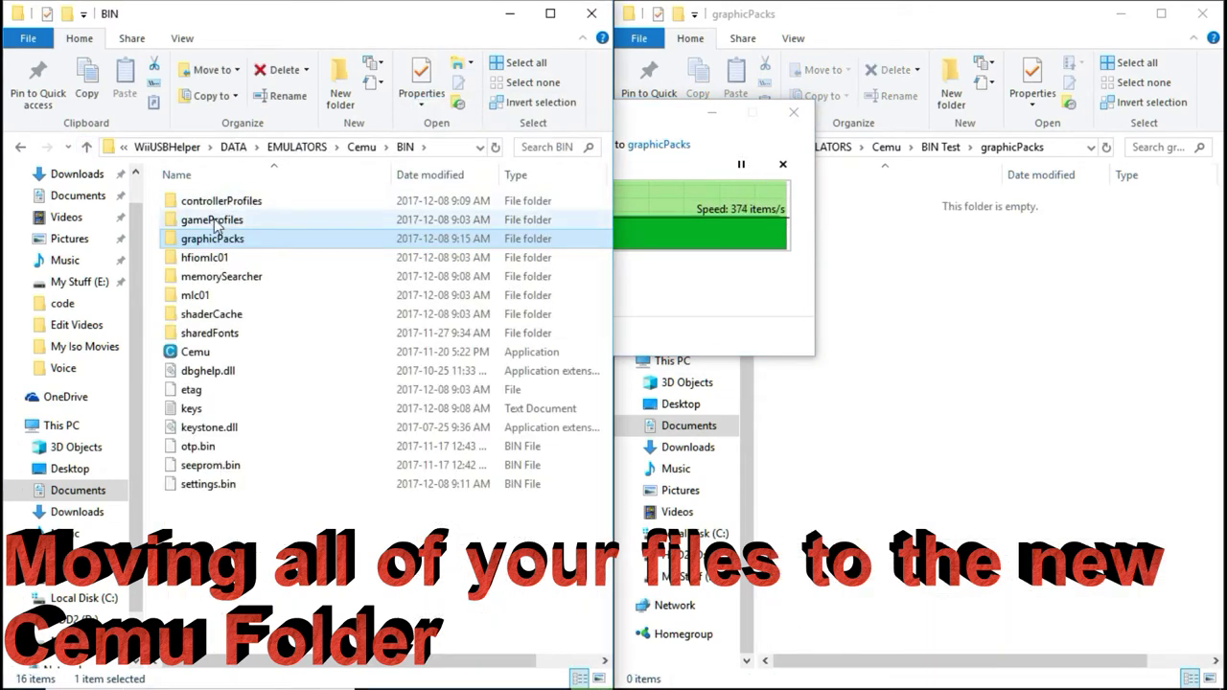
{"action": "double_click", "coordinate": [219, 202]}
{"action": "left_click", "coordinate": [910, 273]}
{"action": "left_click", "coordinate": [699, 149]}
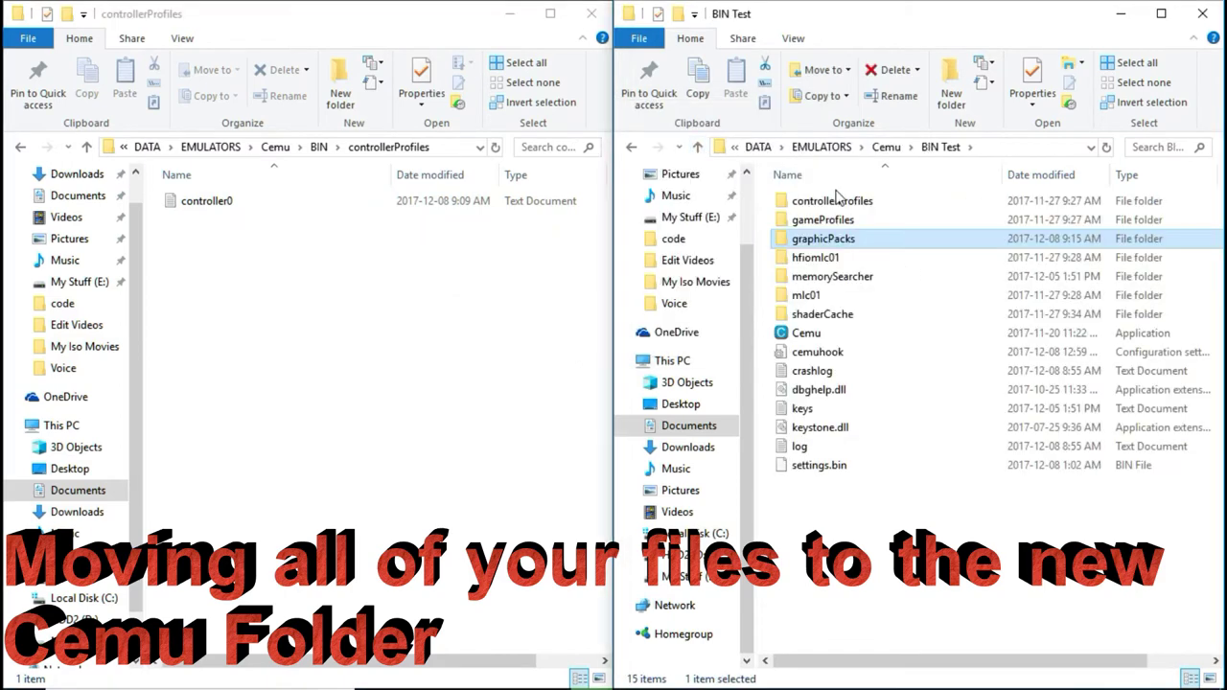
{"action": "left_click", "coordinate": [838, 202]}
{"action": "double_click", "coordinate": [836, 204]}
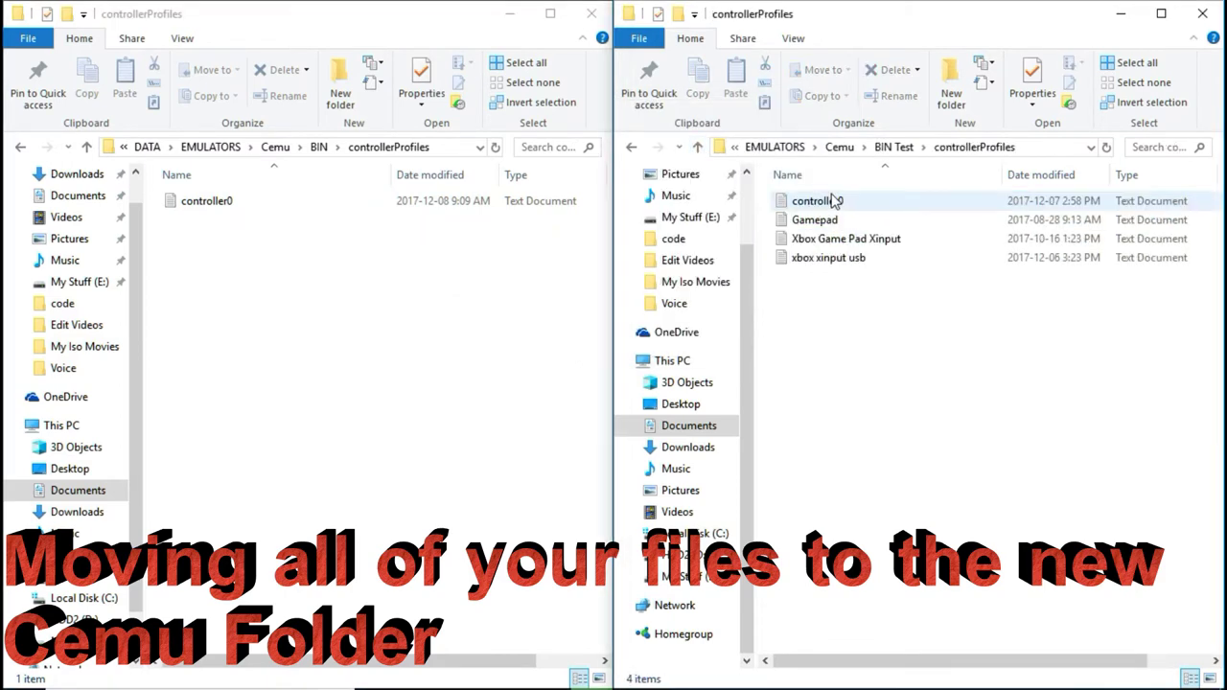
Move BIN Test's controller profiles into BIN's controllerProfiles, skipping the duplicate controller0 file, and close the BIN Test window.
{"action": "left_click_drag", "start_coordinate": [857, 285], "coordinate": [410, 386]}
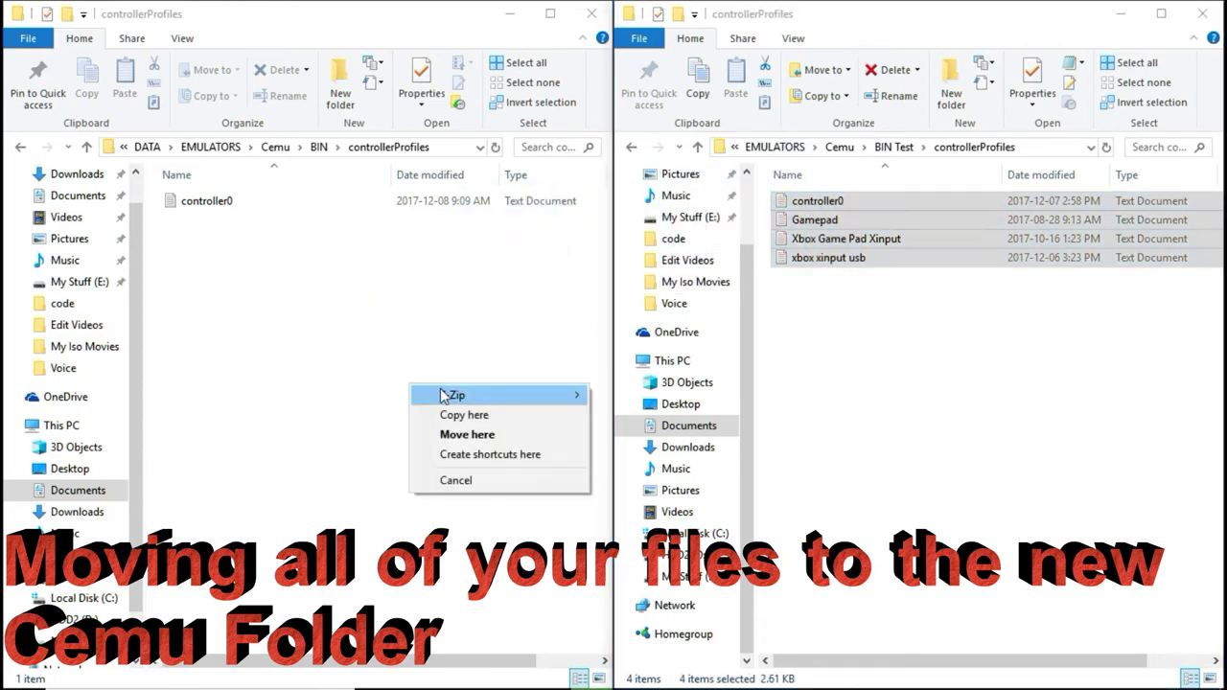
{"action": "left_click", "coordinate": [482, 436]}
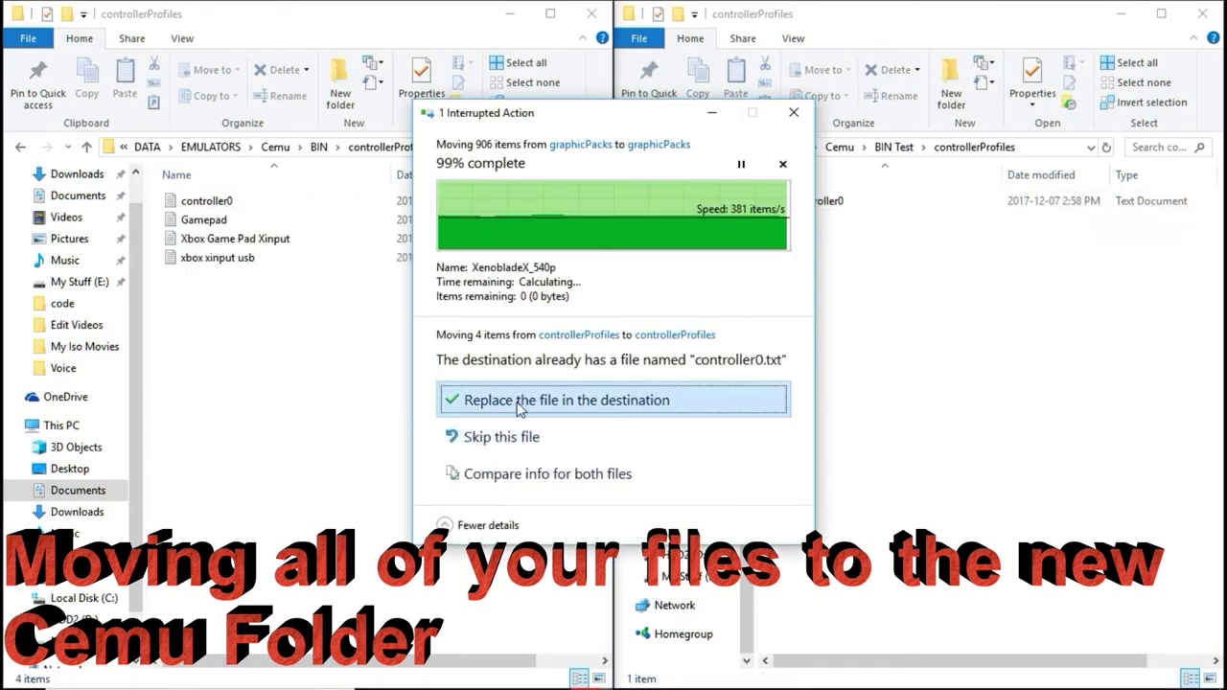
{"action": "left_click", "coordinate": [484, 438]}
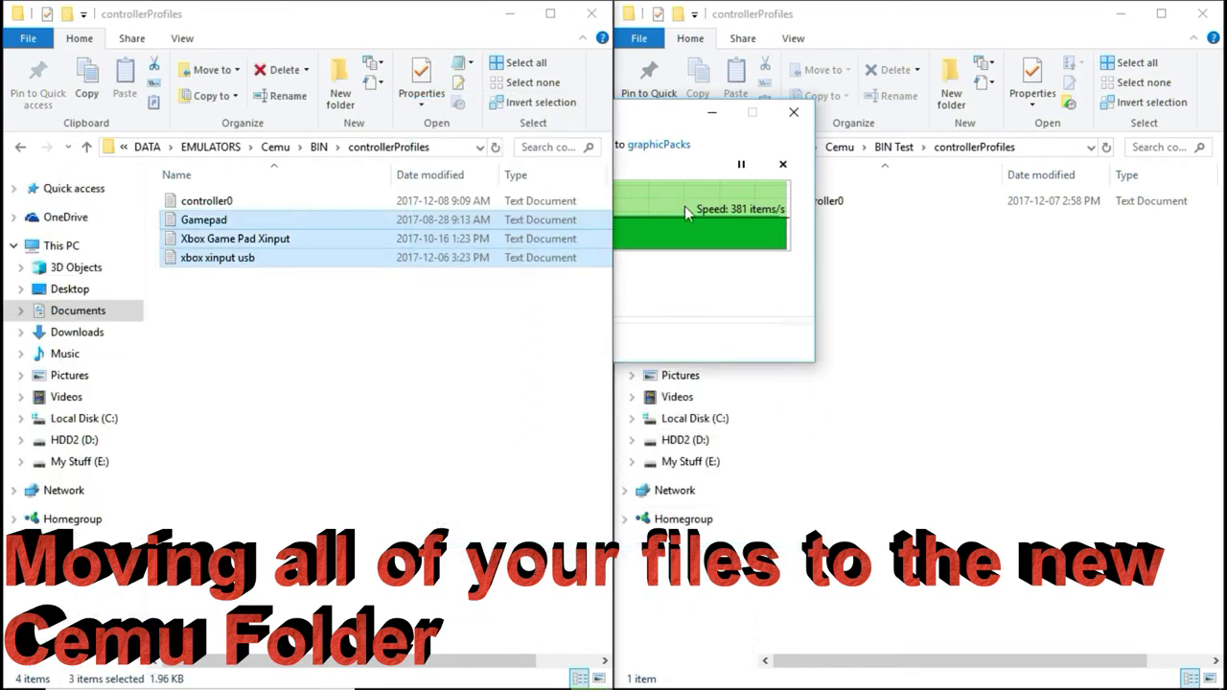
{"action": "left_click", "coordinate": [1210, 15]}
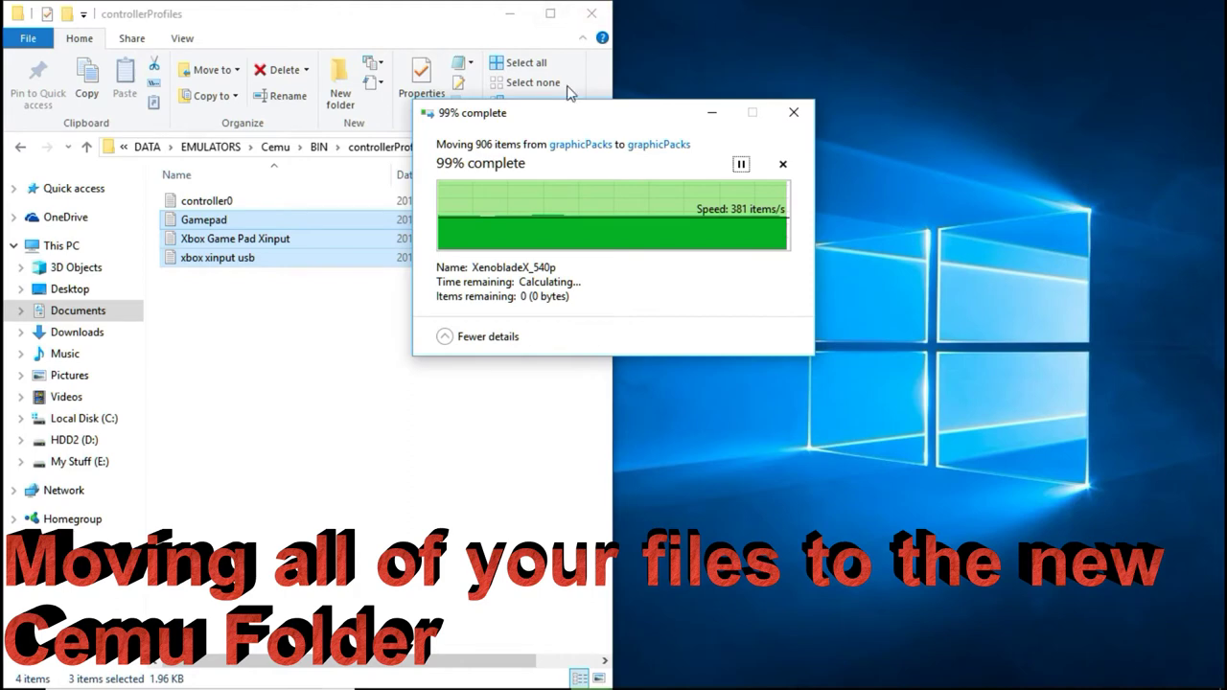
{"action": "left_click_drag", "start_coordinate": [273, 16], "coordinate": [251, 37]}
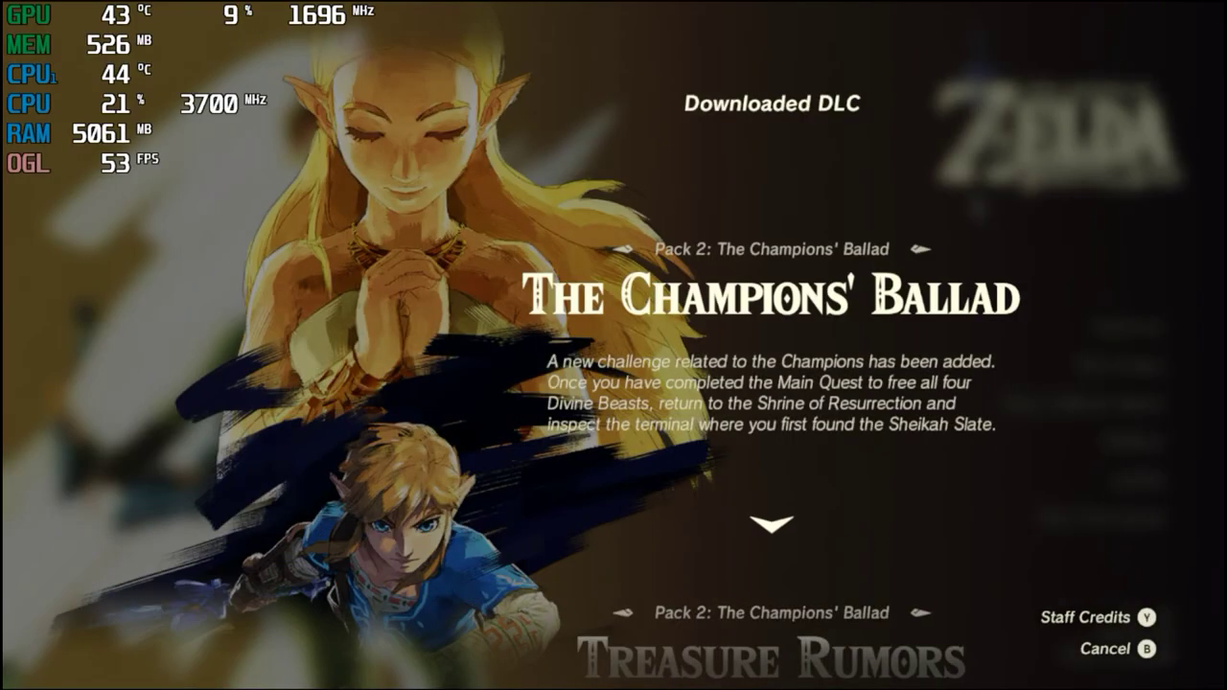
Leave the Downloaded DLC screen in Breath of the Wild, choose to continue, and load the Coliseum Ruins autosave.
{"action": "key", "text": "Escape"}
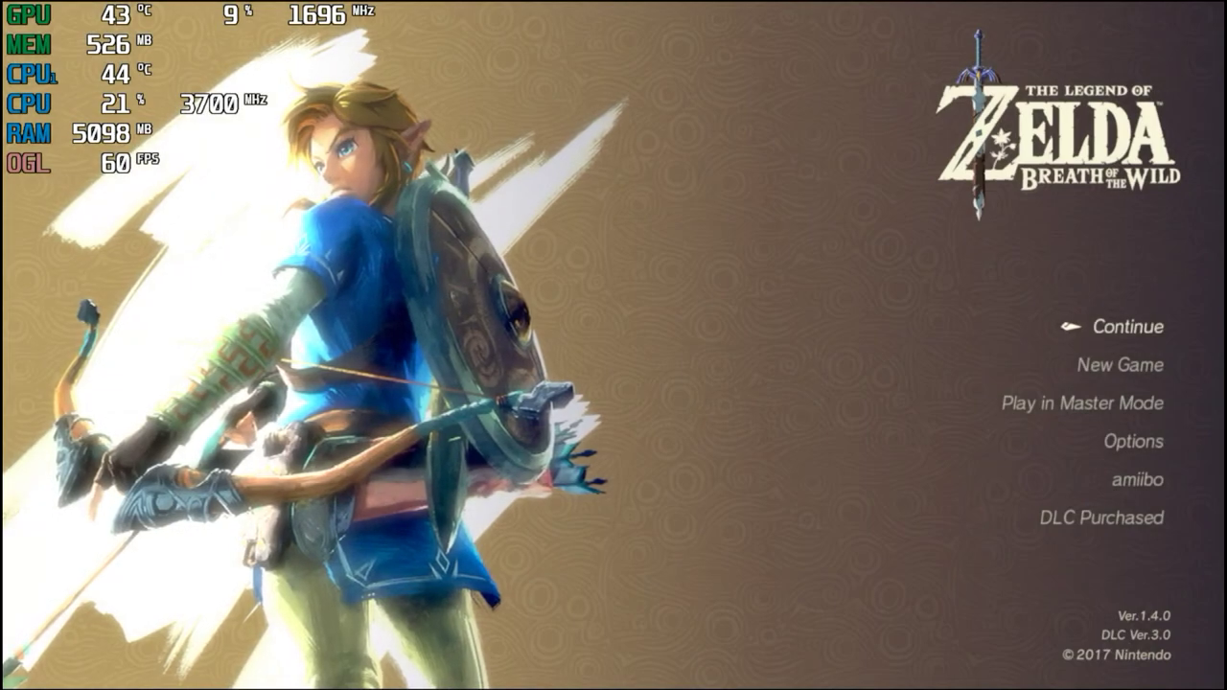
{"action": "key", "text": "Return"}
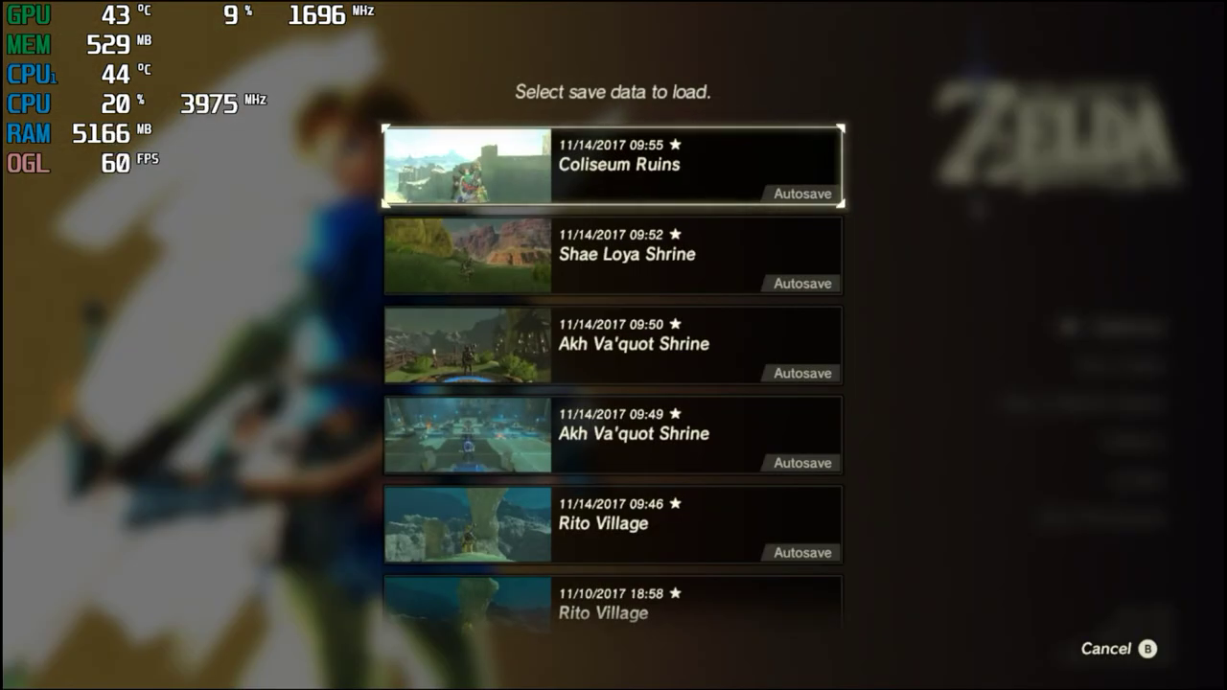
{"action": "key", "text": "Return"}
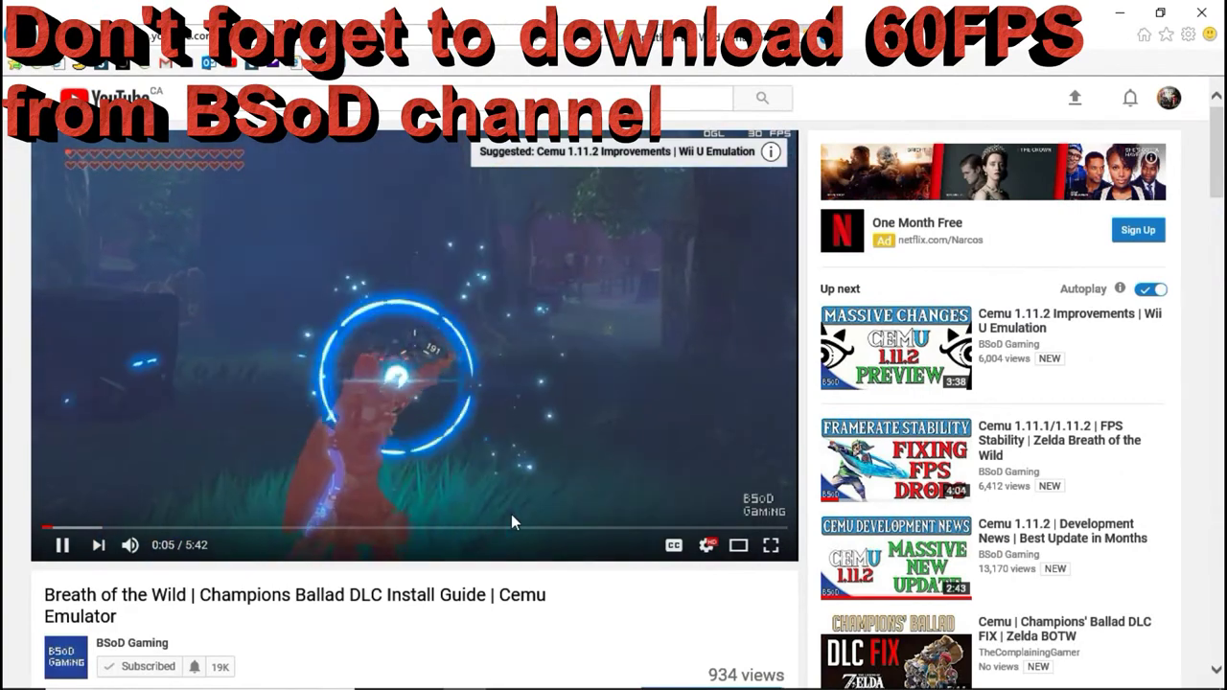
Examine the BSoD Gaming video's description for the New FPS++ GFX Pack download link.
{"action": "scroll", "coordinate": [510, 514], "scroll_direction": "down", "scroll_amount": 1}
{"action": "scroll", "coordinate": [511, 514], "scroll_direction": "down", "scroll_amount": 4}
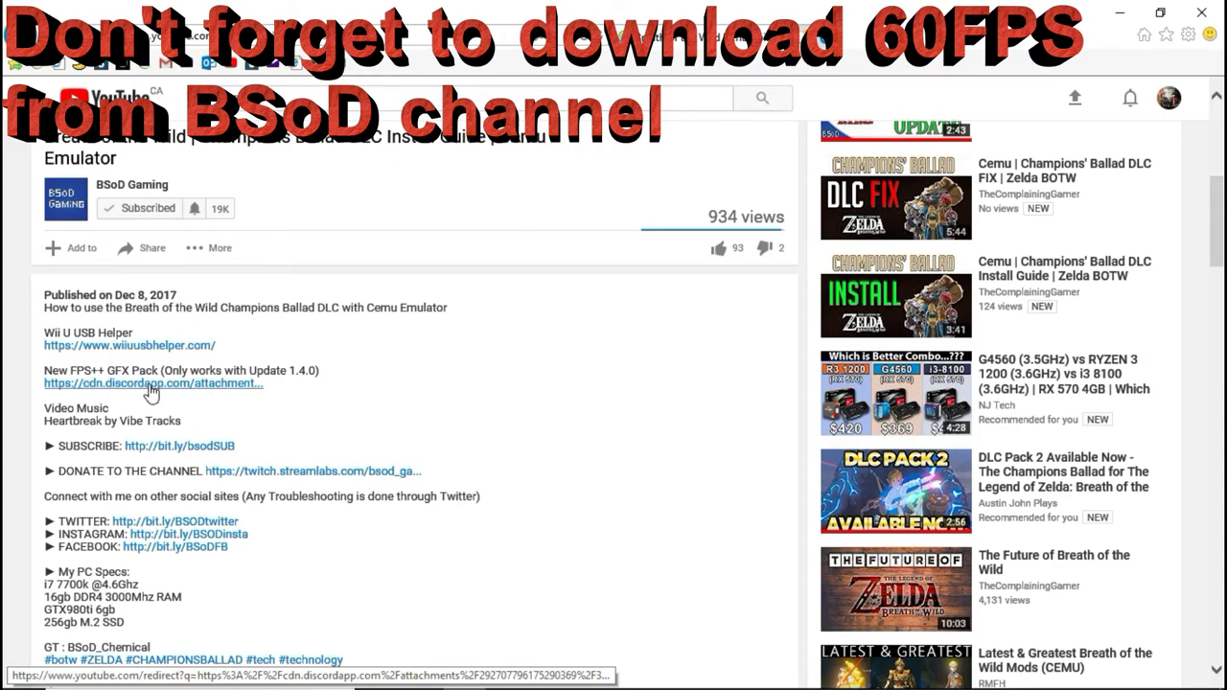
{"action": "scroll", "coordinate": [419, 394], "scroll_direction": "up", "scroll_amount": 5}
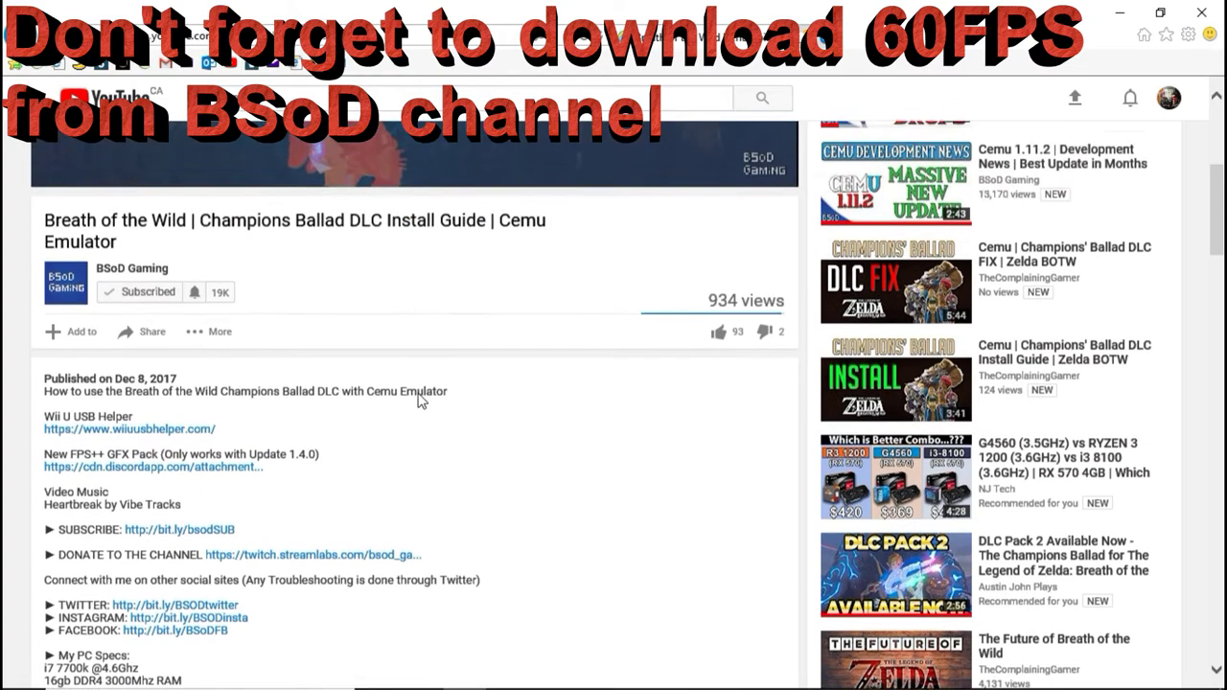